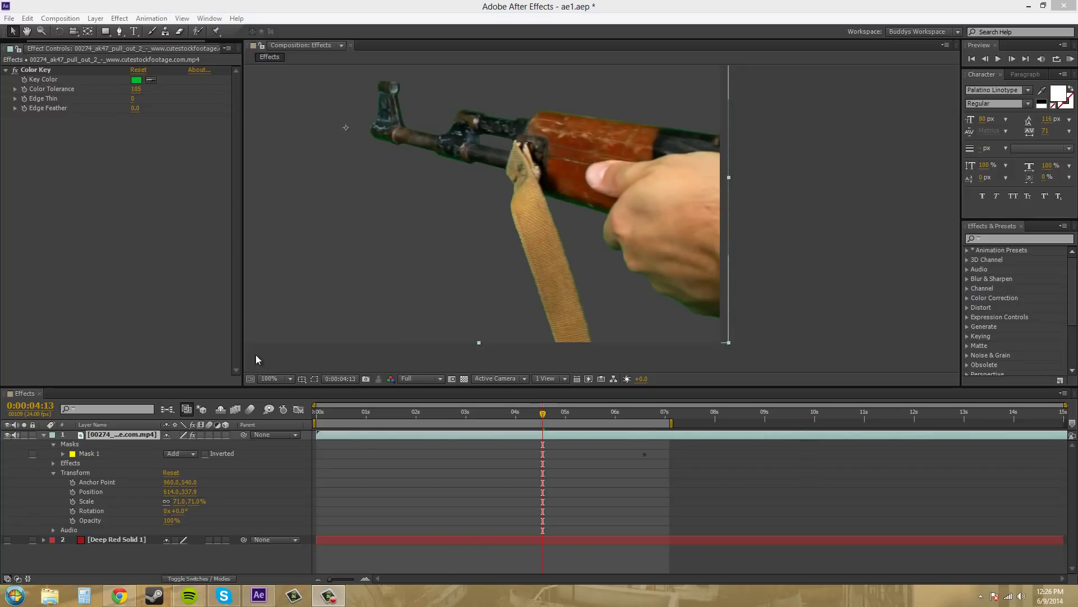
# - Add Effect > Matte > Refine Matte to the keyed AK-47 clip and check its Smooth range
pyautogui.click(160, 230)
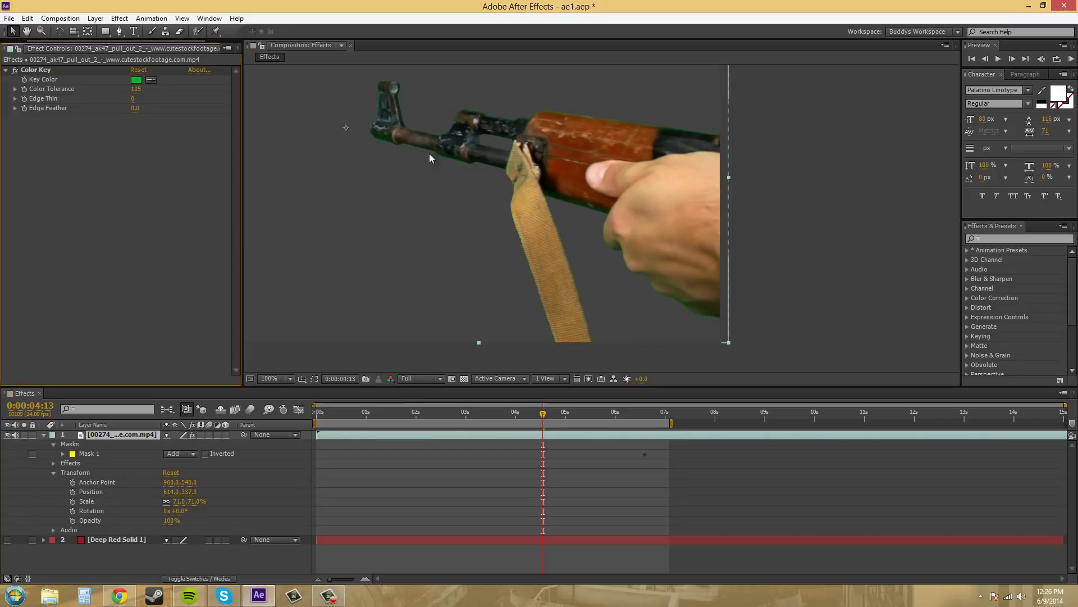
pyautogui.click(119, 19)
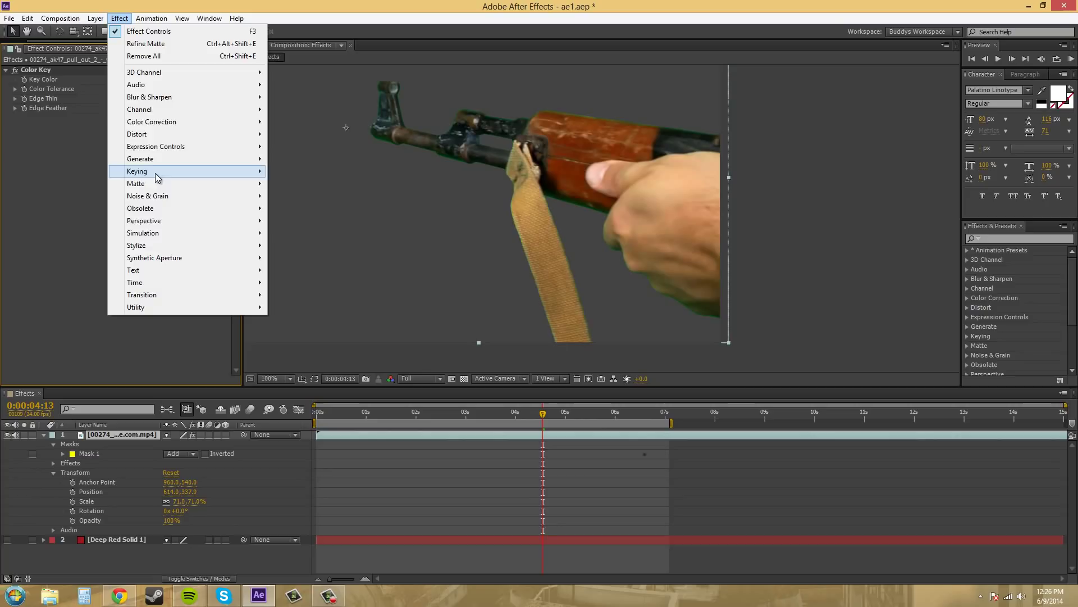
pyautogui.moveTo(161, 183)
pyautogui.click(310, 209)
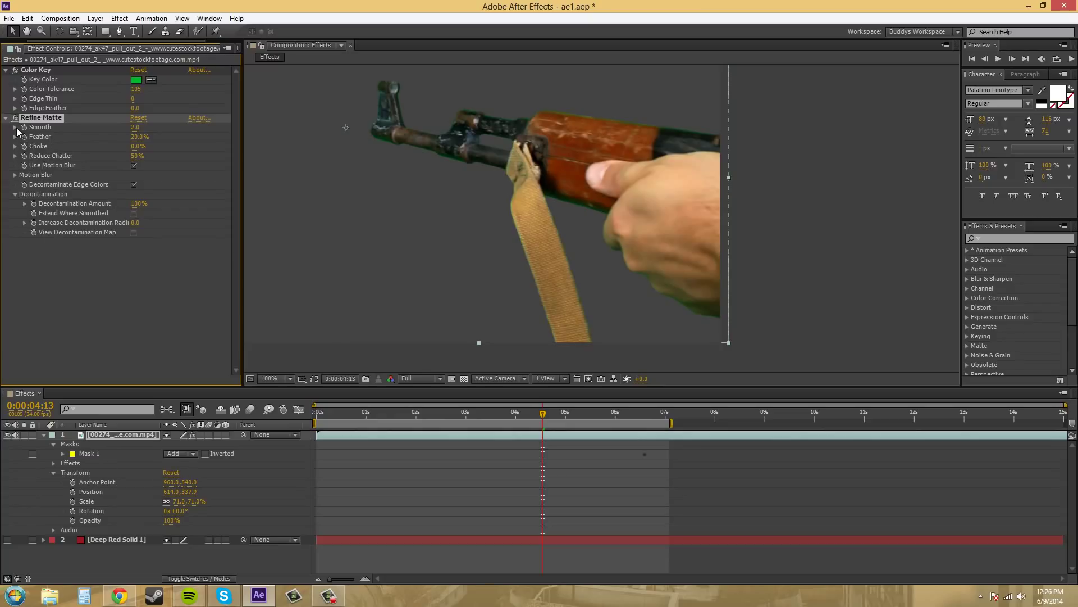
pyautogui.click(16, 128)
pyautogui.click(15, 127)
# - Zoom the viewer to 200% and pan across the handguard, strap, front sight and barrel
pyautogui.moveTo(484, 191); pyautogui.dragTo(470, 275)
pyautogui.scroll(1, 433, 234)
pyautogui.scroll(-1, 571, 247)
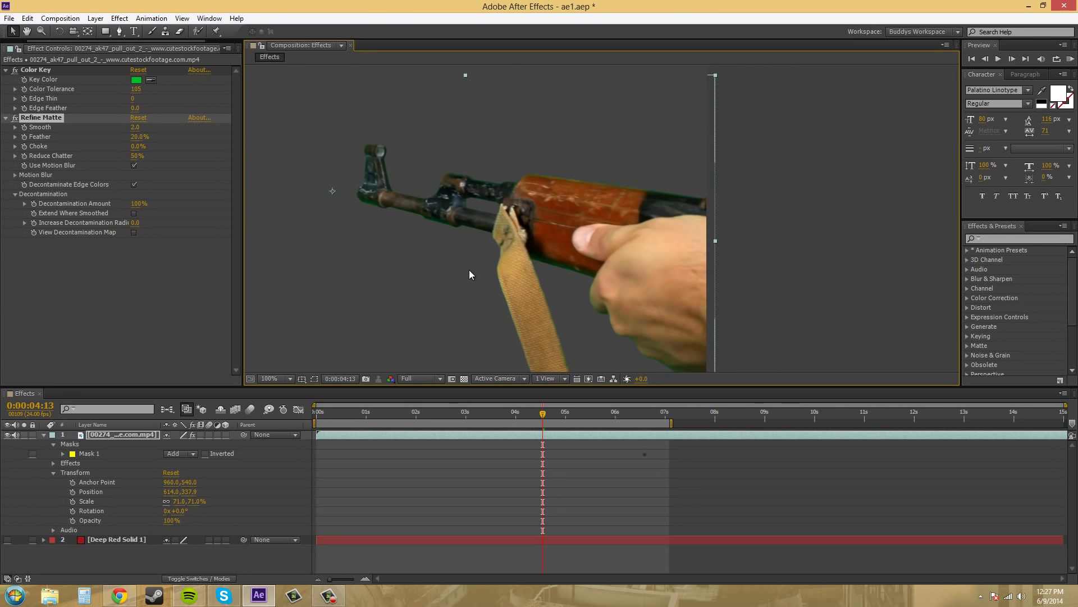
pyautogui.scroll(1, 490, 234)
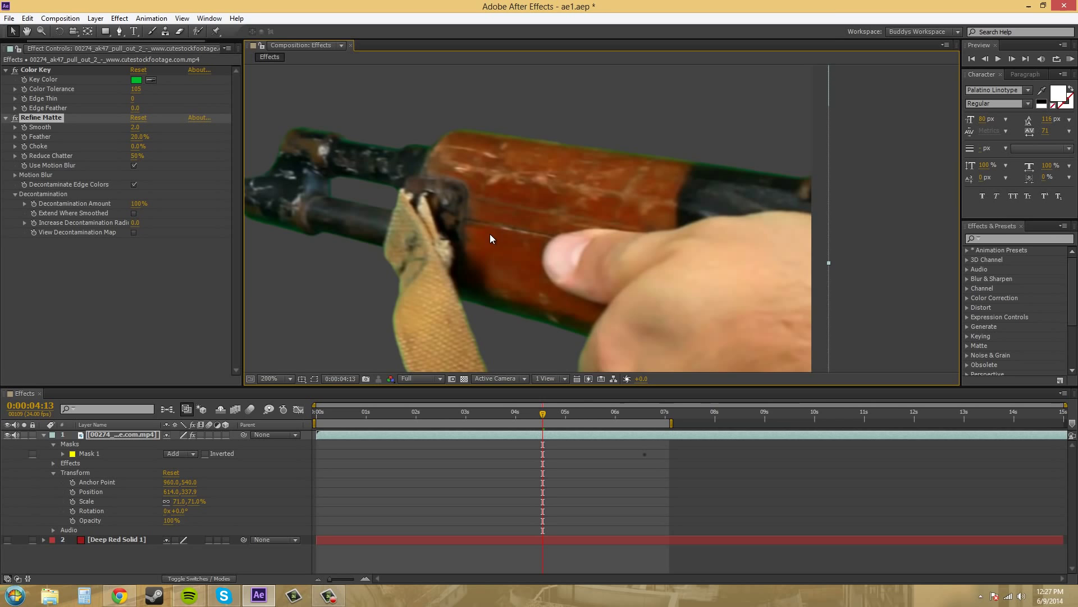
pyautogui.moveTo(490, 234); pyautogui.dragTo(507, 164)
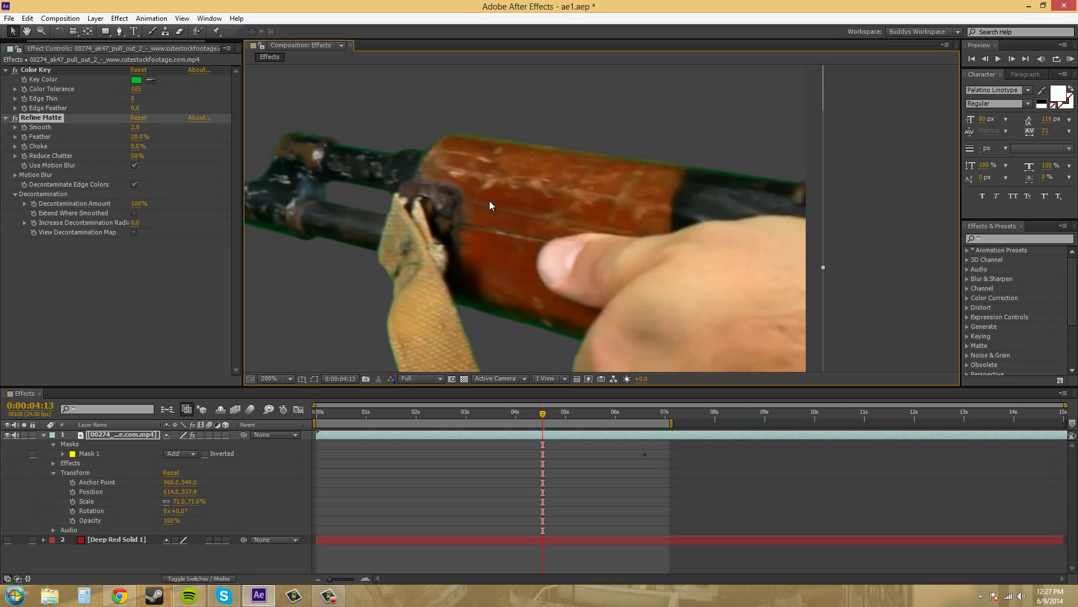
pyautogui.moveTo(490, 200); pyautogui.dragTo(508, 104)
pyautogui.moveTo(557, 315); pyautogui.dragTo(549, 276)
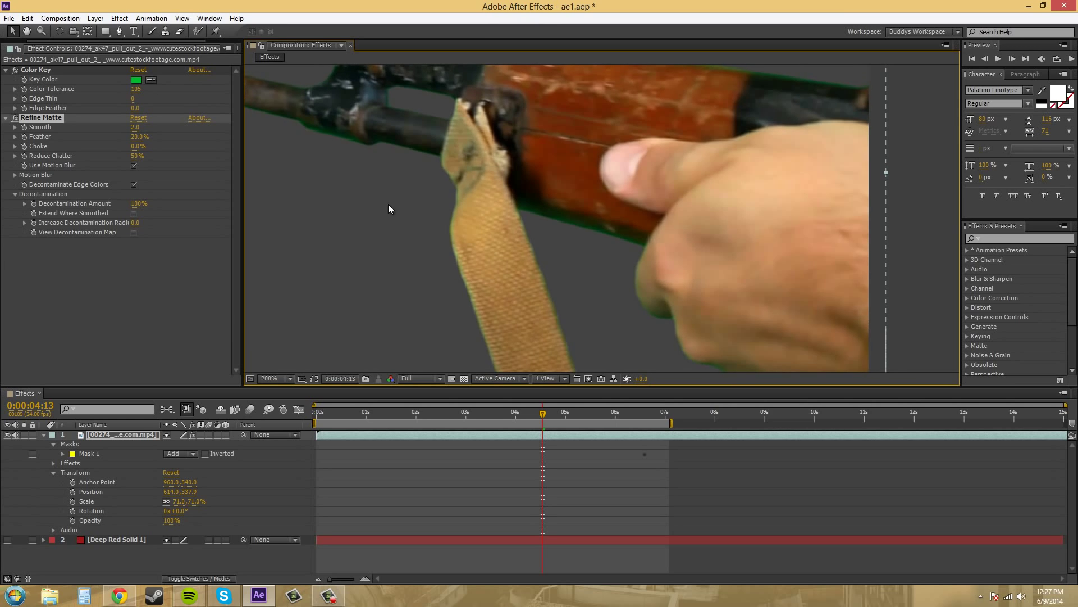
pyautogui.moveTo(389, 209); pyautogui.dragTo(429, 227)
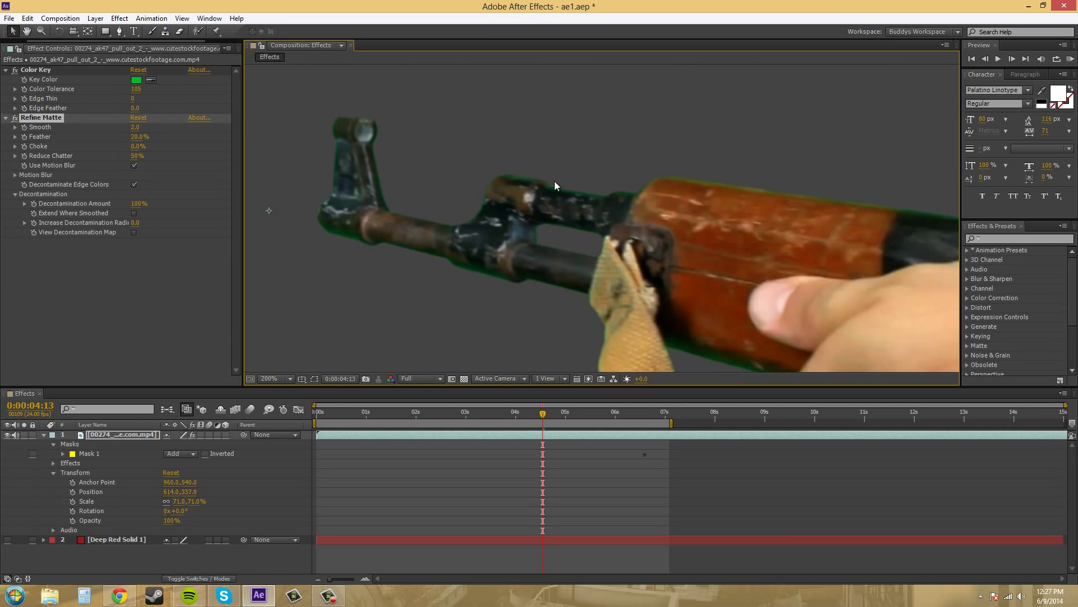
pyautogui.moveTo(770, 154); pyautogui.dragTo(753, 147)
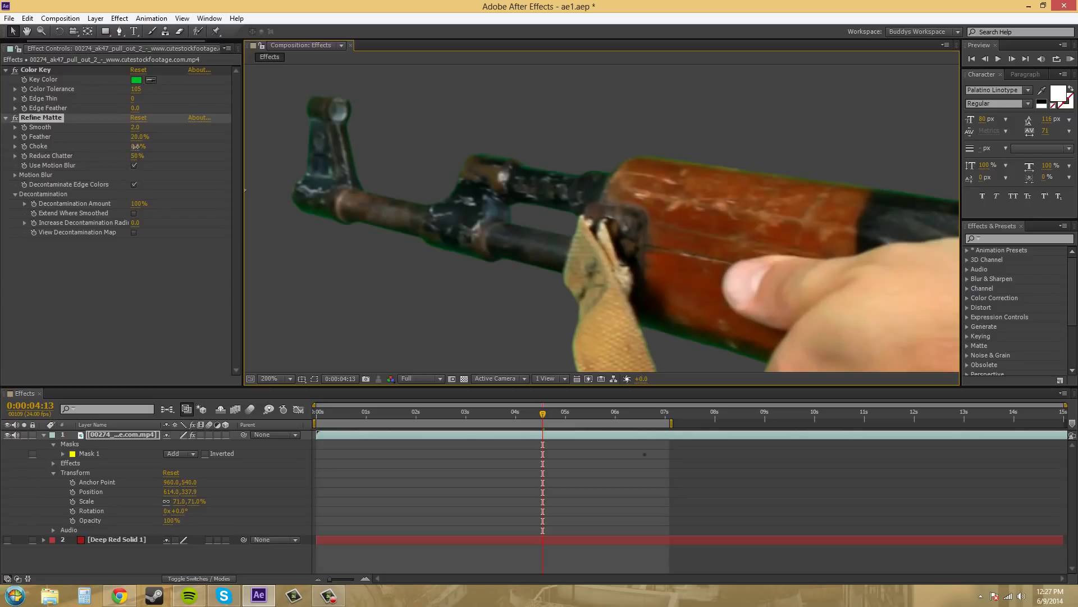
# - Try Refine Matte's Choke at 100% and 99%, settle it near 90.2%, then view at 100%
pyautogui.moveTo(138, 146); pyautogui.dragTo(172, 148)
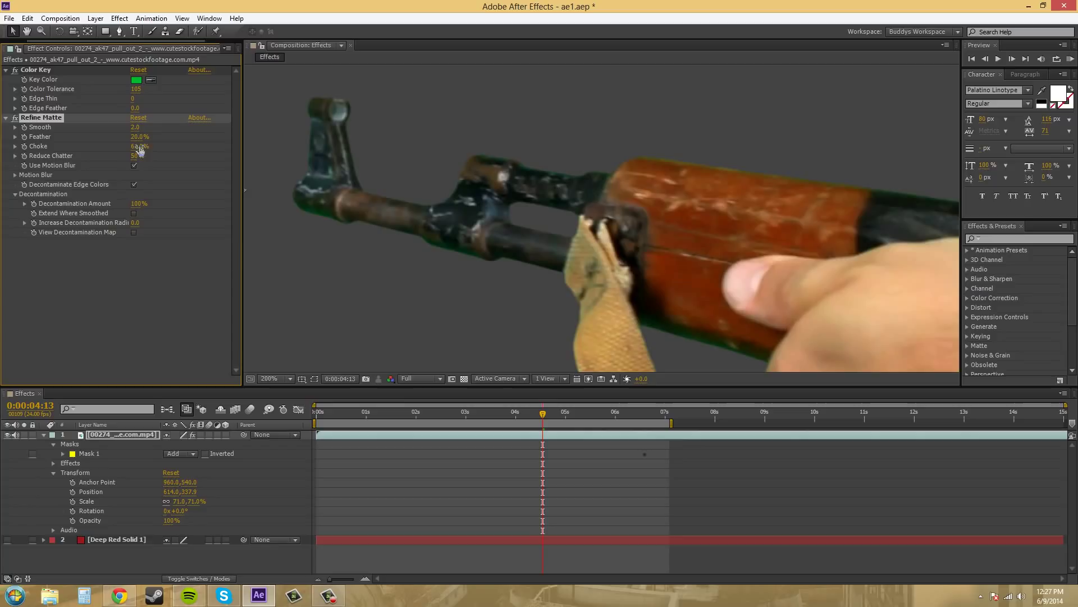
pyautogui.moveTo(140, 146); pyautogui.dragTo(168, 148)
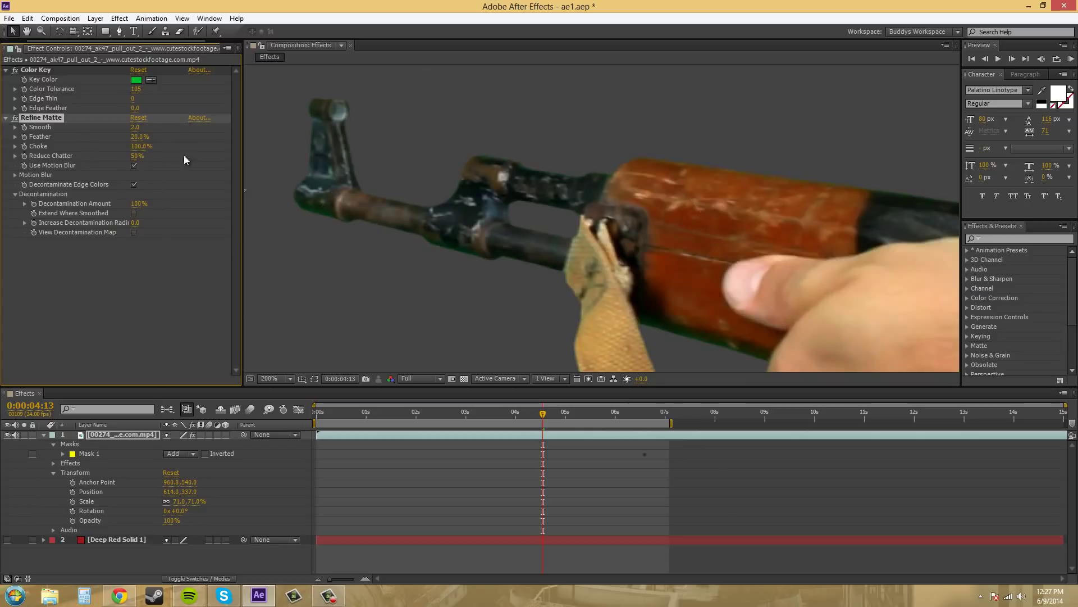
pyautogui.click(137, 146)
pyautogui.write('99')
pyautogui.click(159, 298)
pyautogui.moveTo(138, 146); pyautogui.dragTo(87, 146)
pyautogui.click(138, 147)
pyautogui.click(200, 237)
pyautogui.press(',')
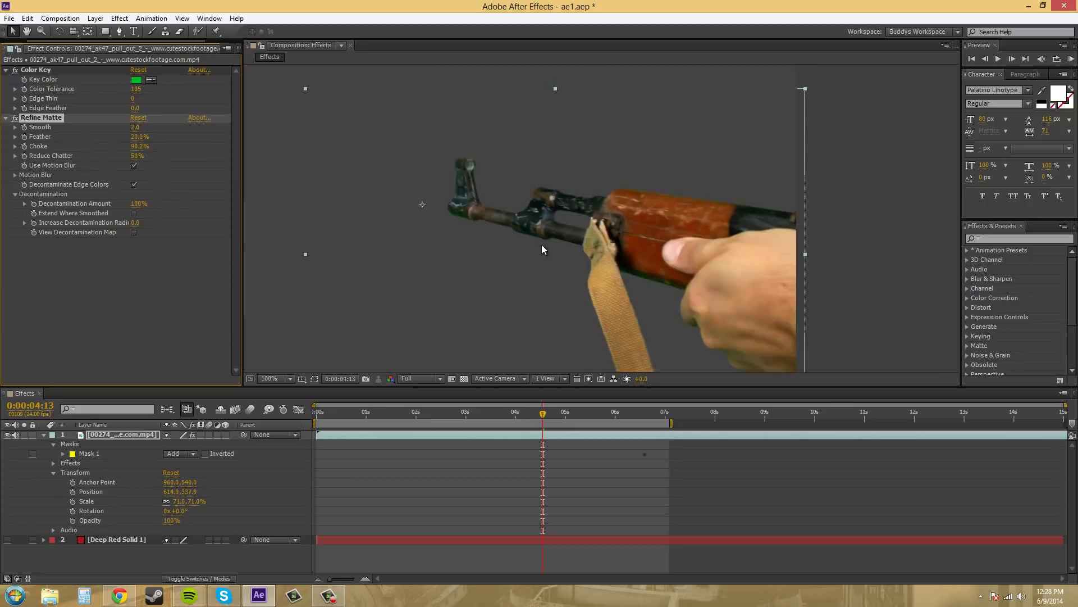
pyautogui.moveTo(616, 258); pyautogui.dragTo(581, 216)
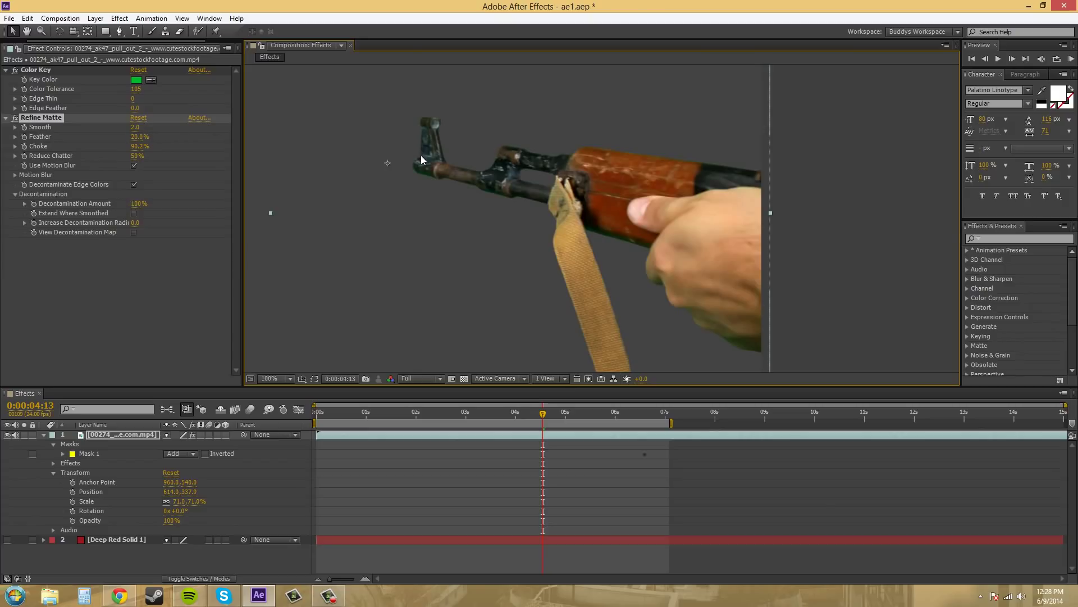
# - At 200%, try higher Refine Matte Smooth values including 10, then set Smooth to 1.0
pyautogui.press('.')
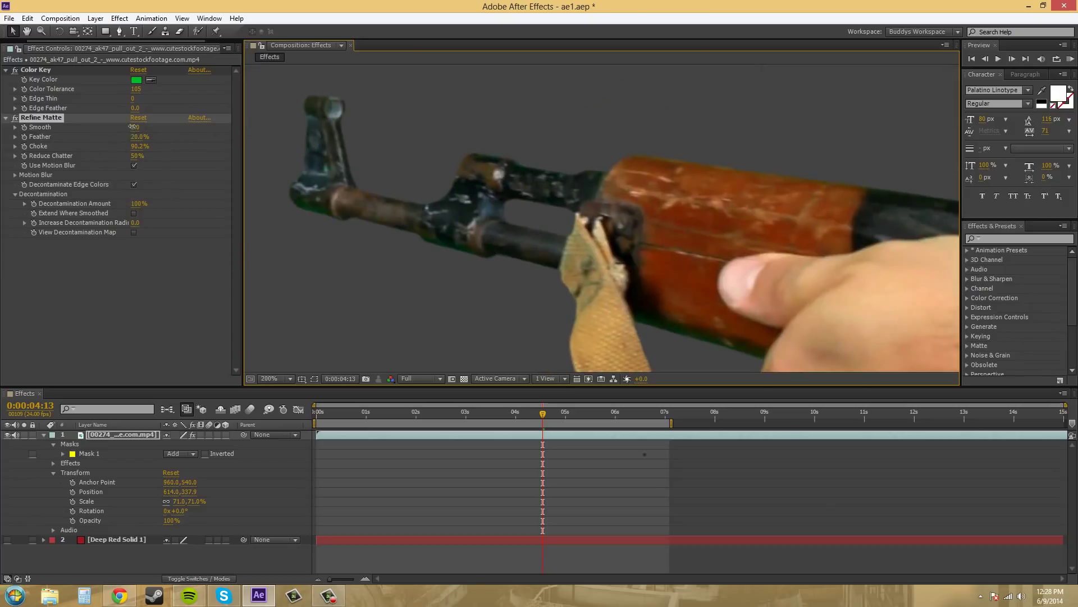
pyautogui.moveTo(133, 127); pyautogui.dragTo(316, 137)
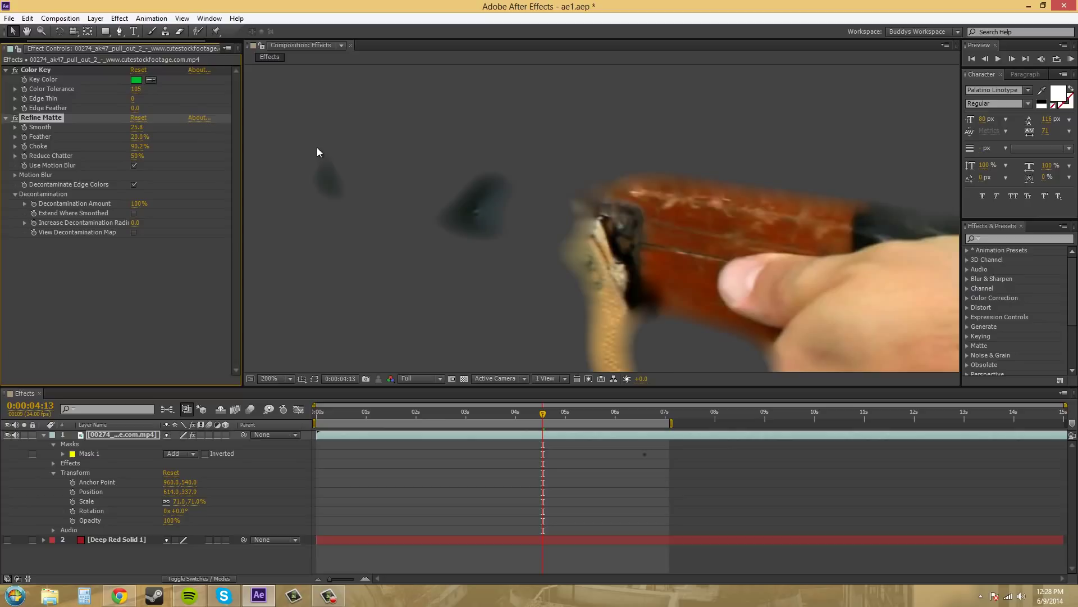
pyautogui.click(138, 127)
pyautogui.write('10')
pyautogui.press('Return')
pyautogui.click(156, 286)
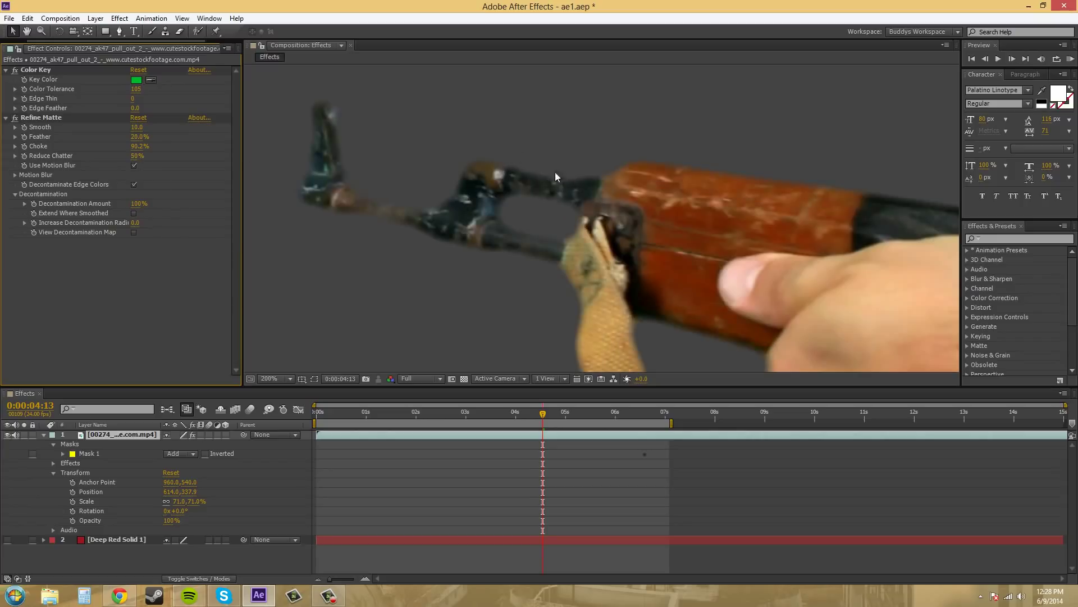
pyautogui.click(138, 128)
pyautogui.write('1')
pyautogui.press('Return')
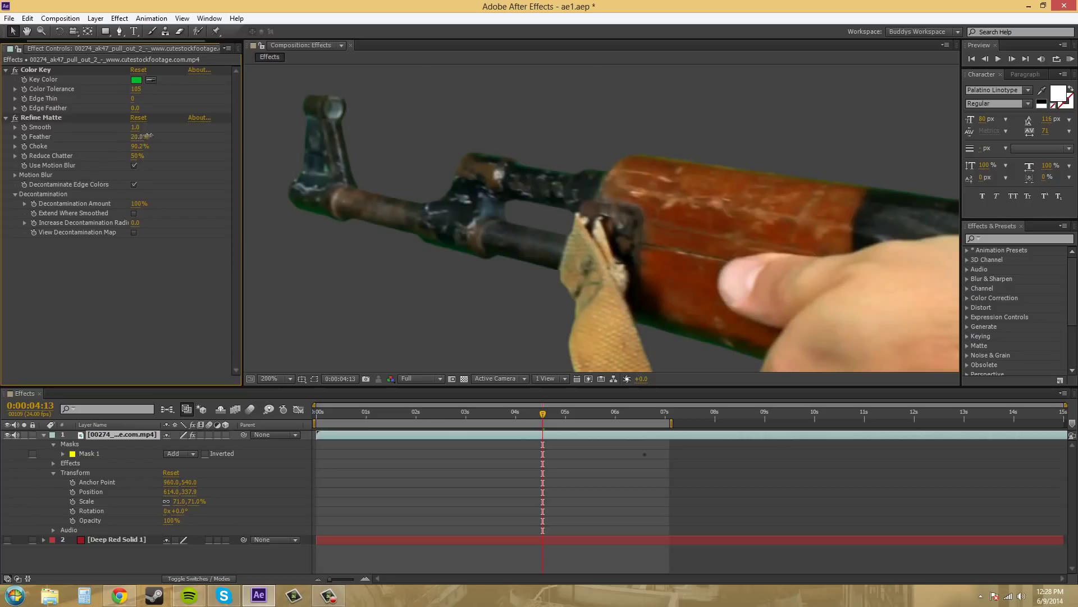
# - Test a higher Refine Matte Feather, then set Feather to 0% and zoom to 400%
pyautogui.moveTo(147, 136); pyautogui.dragTo(294, 161)
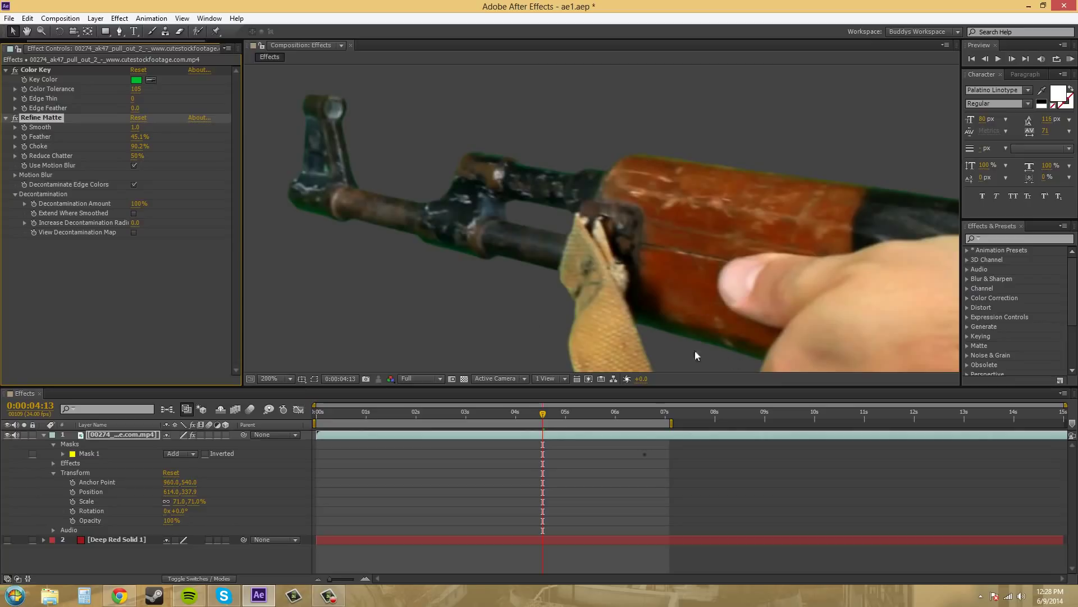
pyautogui.click(139, 138)
pyautogui.click(174, 322)
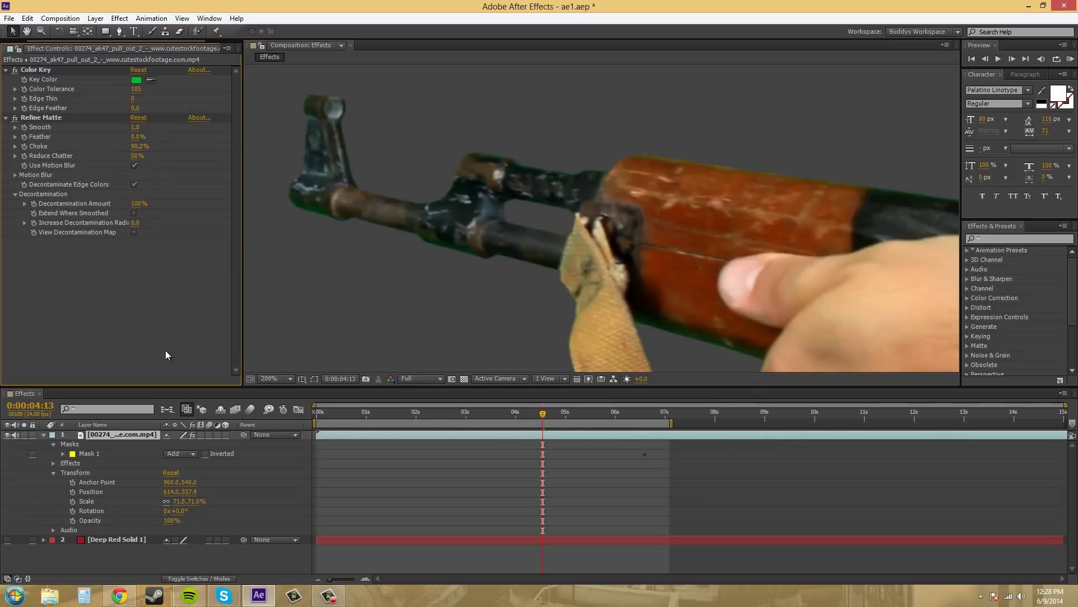
pyautogui.scroll(2, 413, 235)
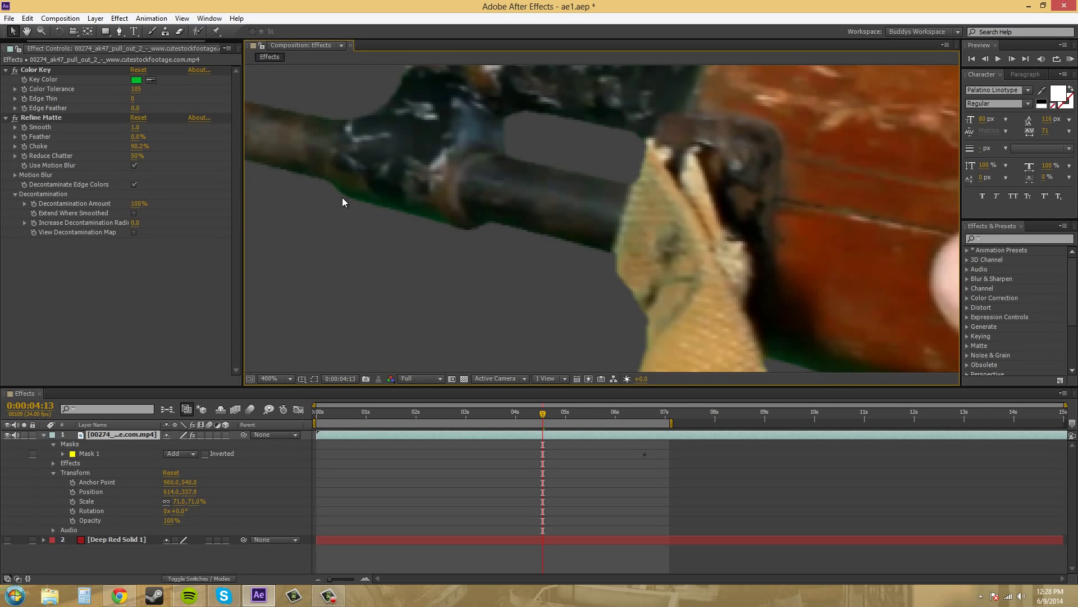
# - Inspect the barrel edges at 400% and reset Refine Matte's Feather to 20%
pyautogui.moveTo(309, 184); pyautogui.dragTo(343, 301)
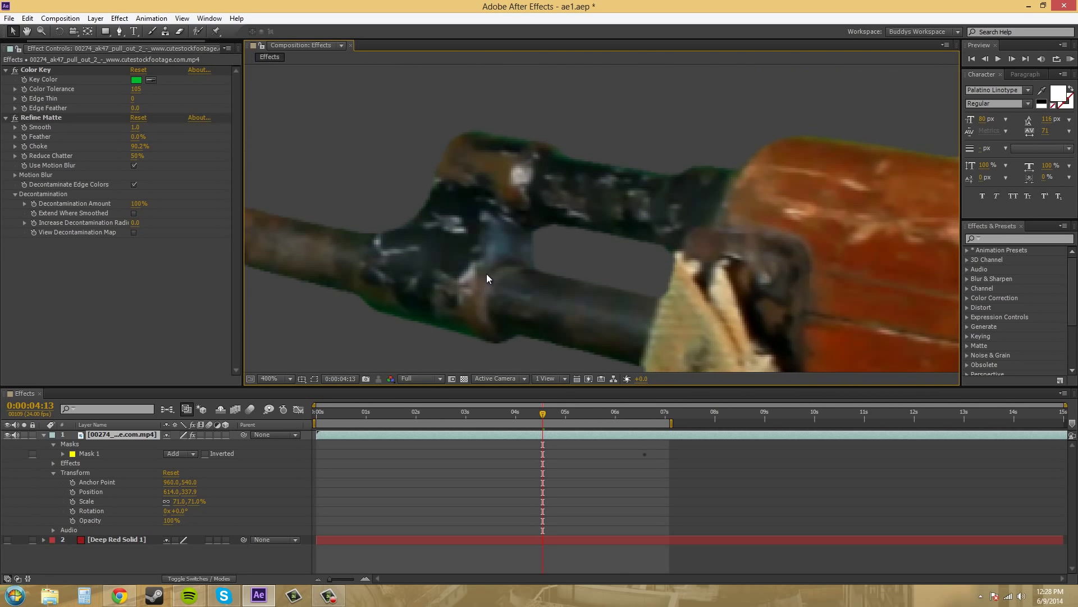
pyautogui.moveTo(487, 274); pyautogui.dragTo(461, 197)
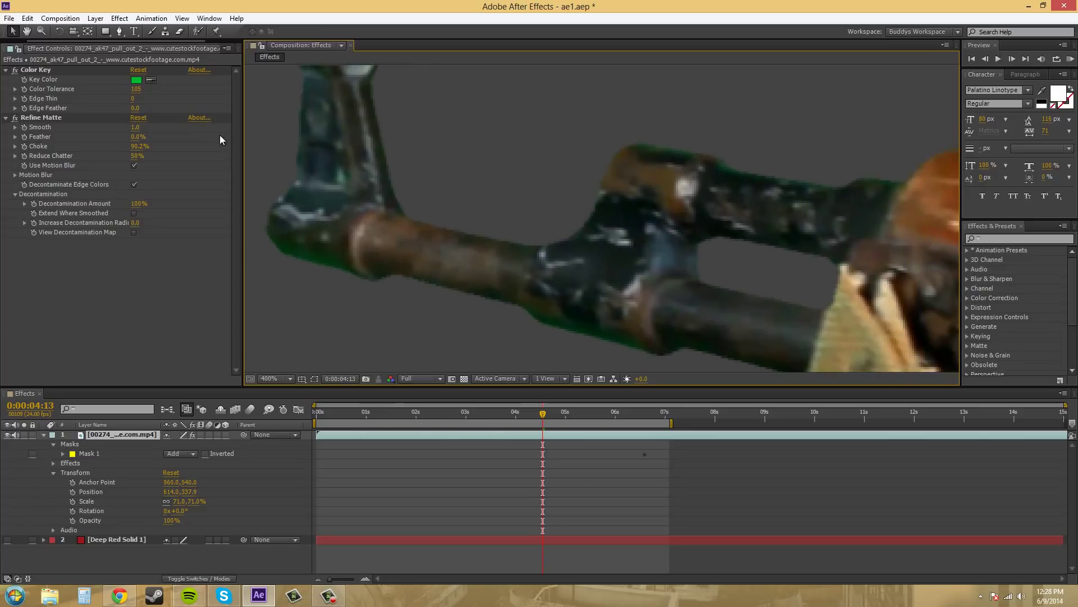
pyautogui.click(135, 137)
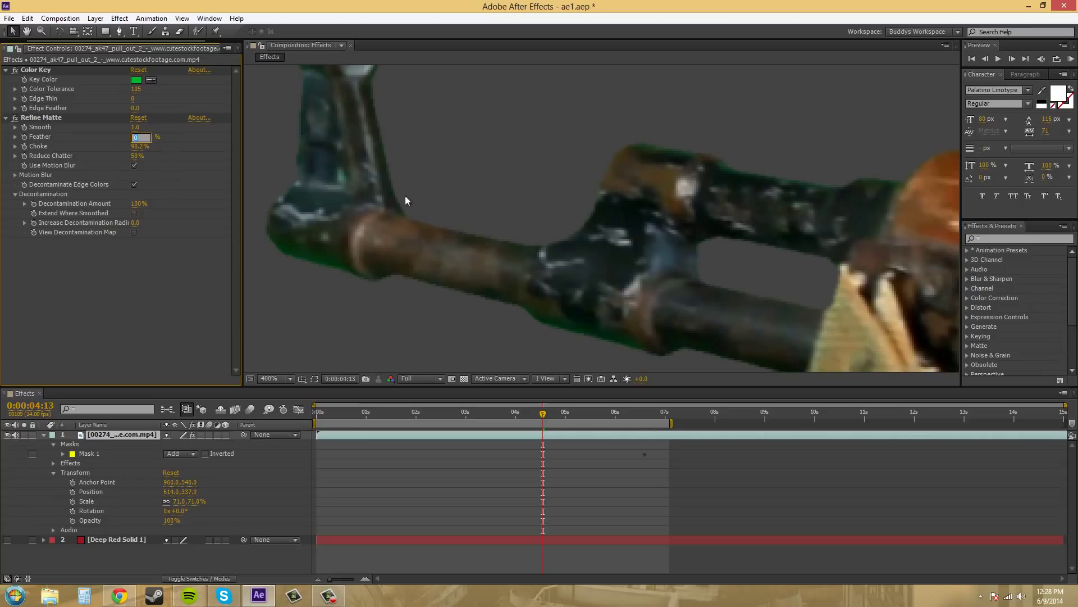
pyautogui.write('20')
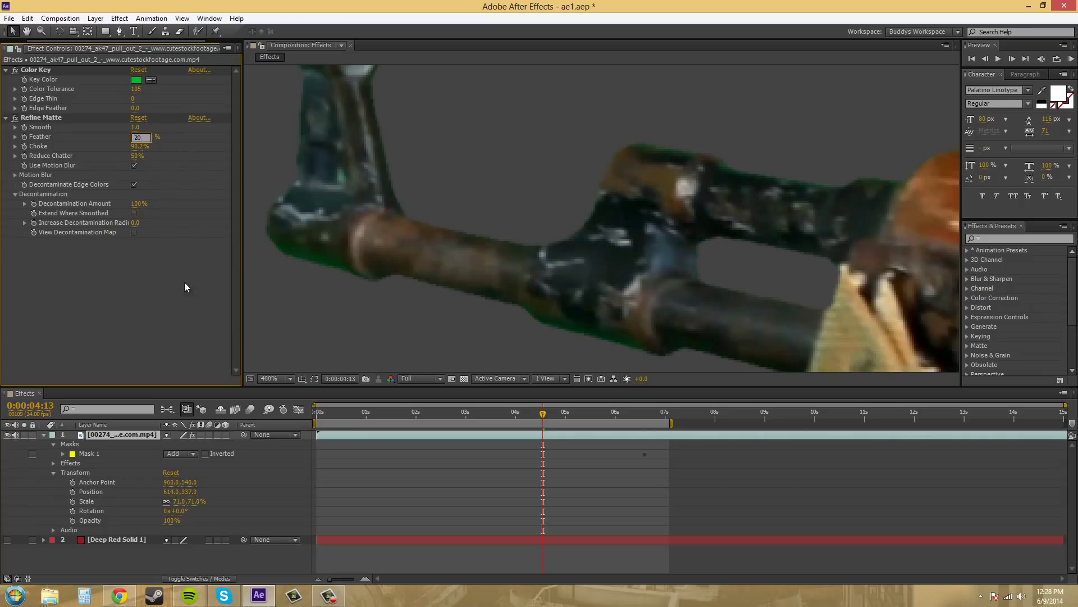
pyautogui.press('Return')
pyautogui.scroll(-2, 544, 174)
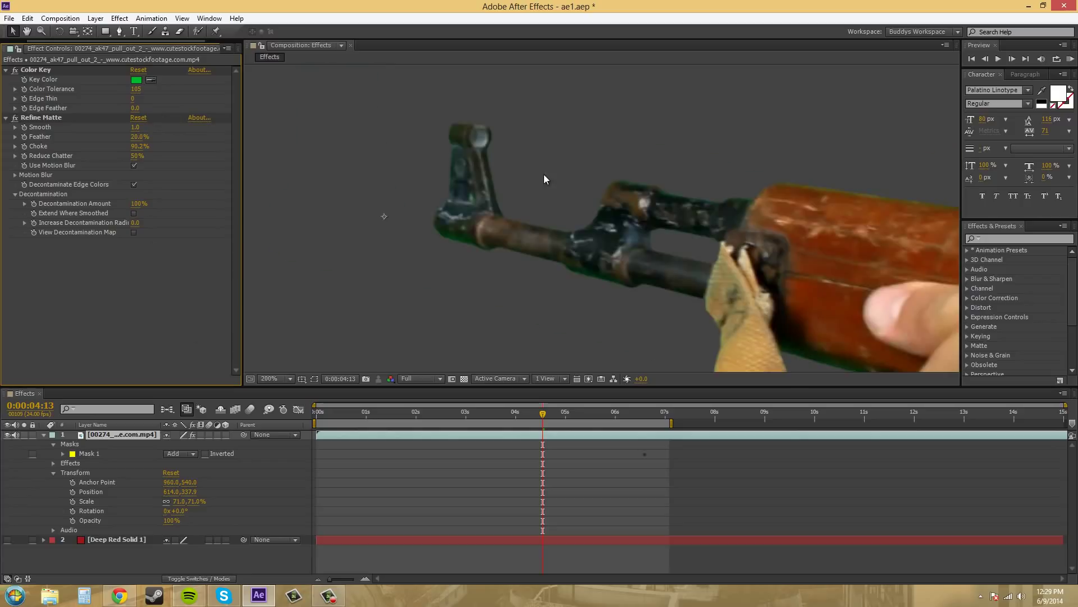
# - Bring the rifle's front end into view and enter 2 for Refine Matte's Smooth
pyautogui.moveTo(582, 184); pyautogui.dragTo(468, 134)
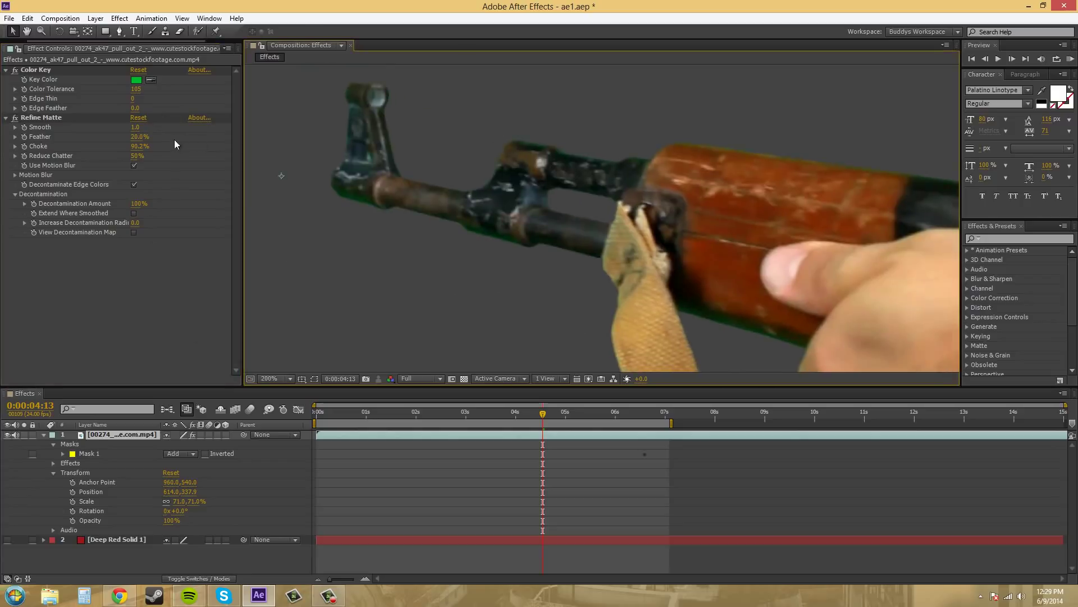
pyautogui.click(137, 127)
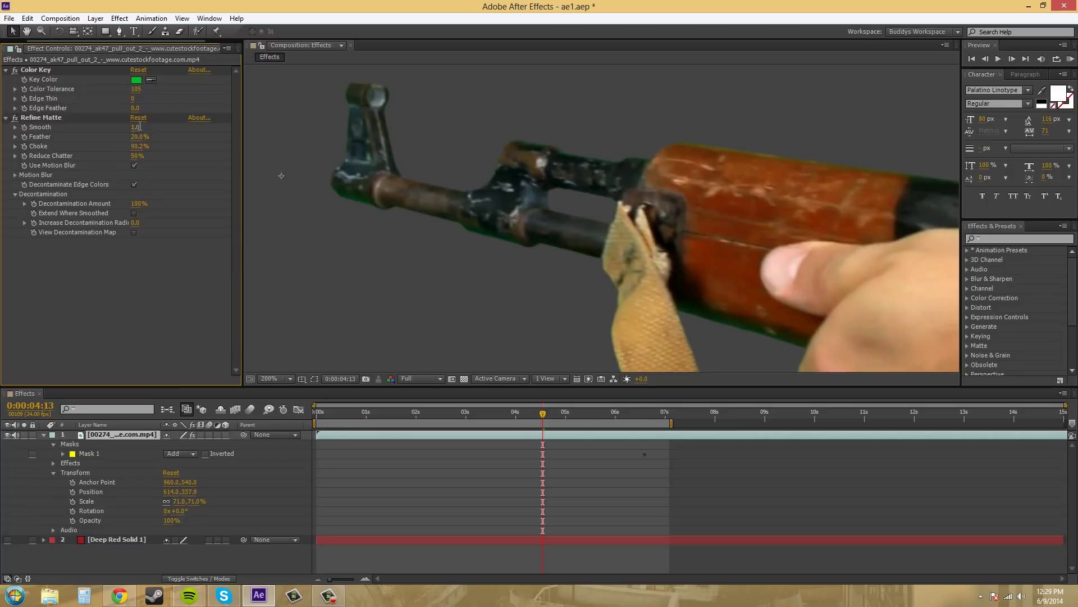
pyautogui.write('2')
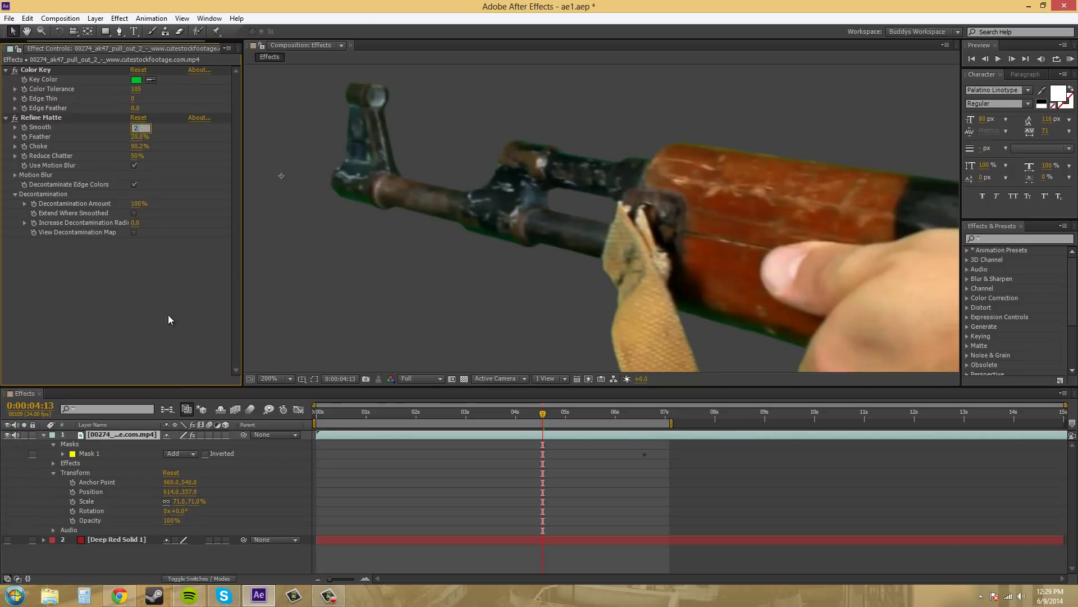
pyautogui.press('Return')
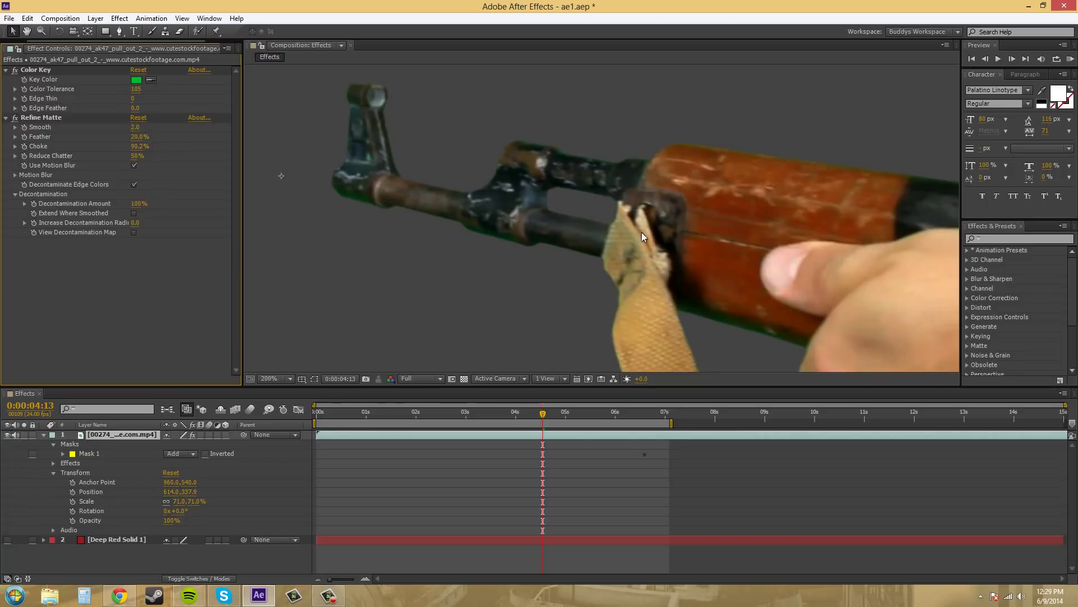
pyautogui.scroll(-3, 717, 224)
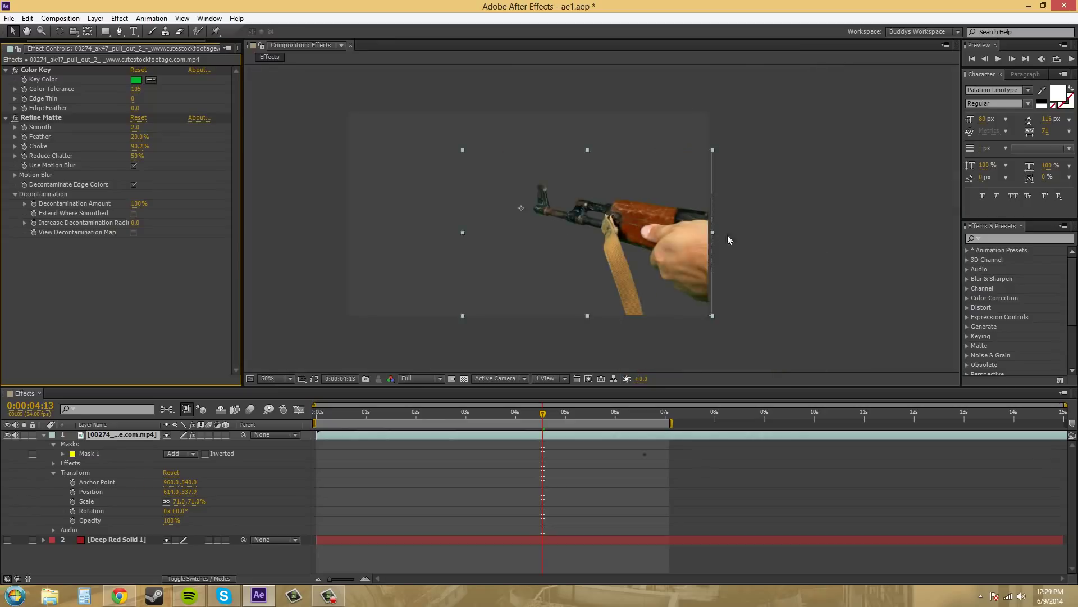
pyautogui.press('.')
pyautogui.press('.')
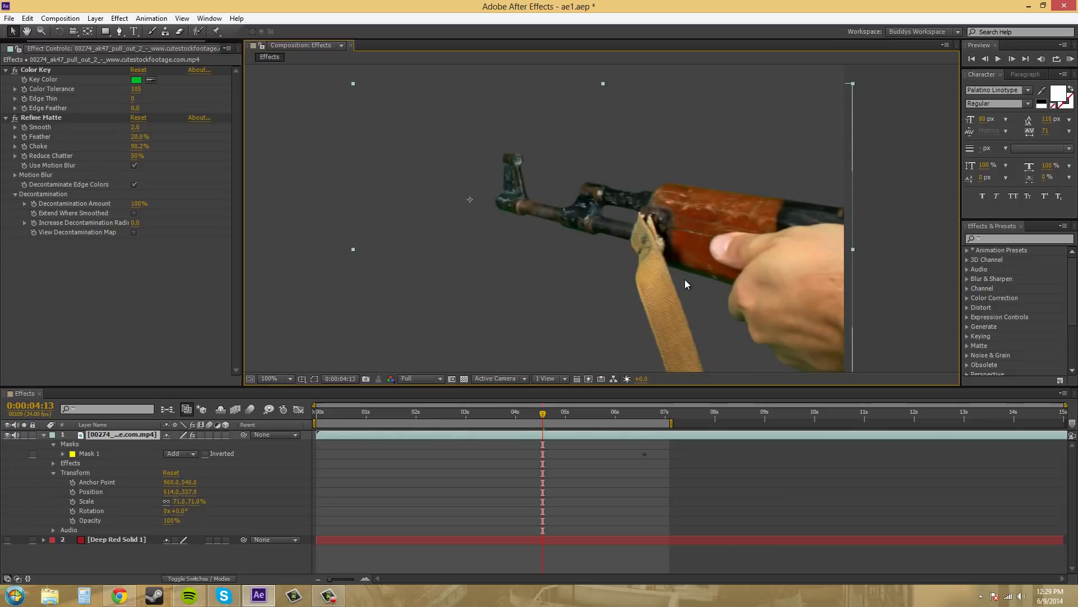
pyautogui.press('.')
pyautogui.moveTo(612, 255); pyautogui.dragTo(513, 247)
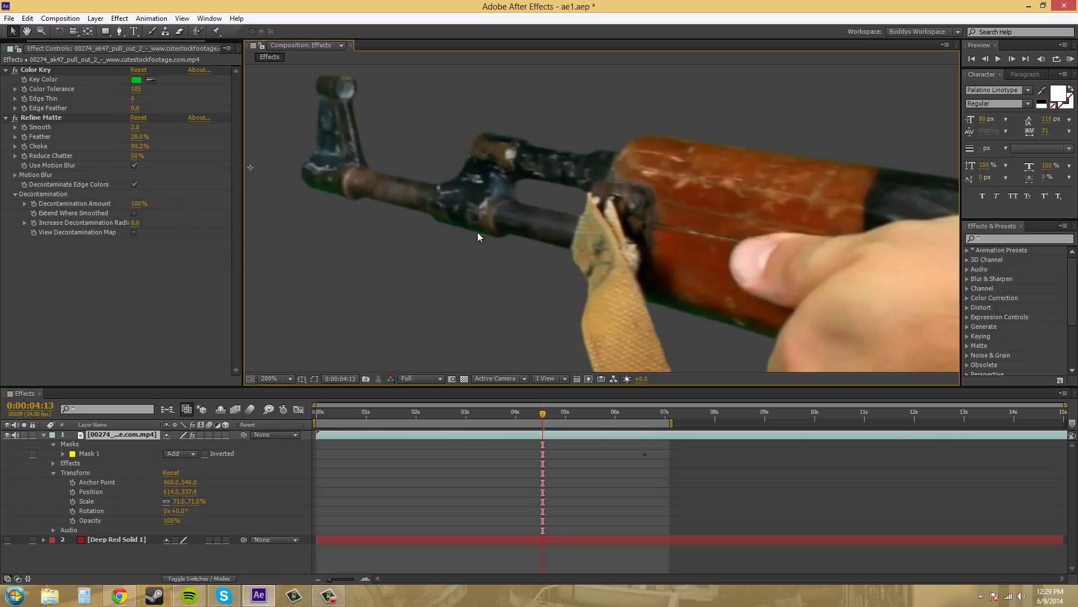
# - Uncheck Extend Where Smoothed and raise Increase Decontamination Radius through 1.3, 5.7, 9.2 to 12.7
pyautogui.click(134, 213)
pyautogui.moveTo(135, 223); pyautogui.dragTo(154, 224)
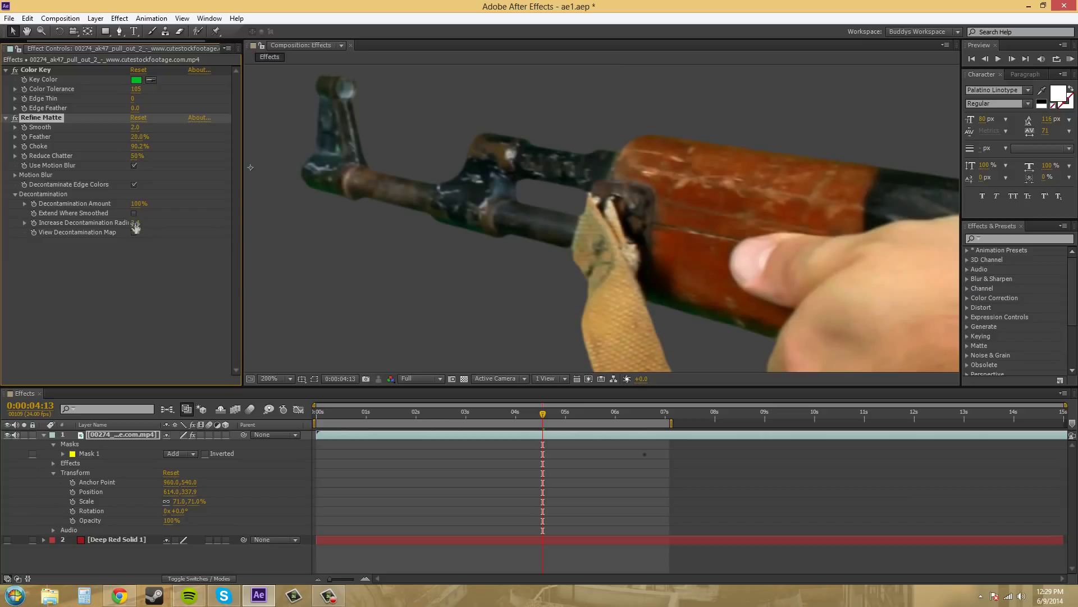
pyautogui.moveTo(135, 227); pyautogui.dragTo(161, 226)
pyautogui.moveTo(137, 223); pyautogui.dragTo(166, 211)
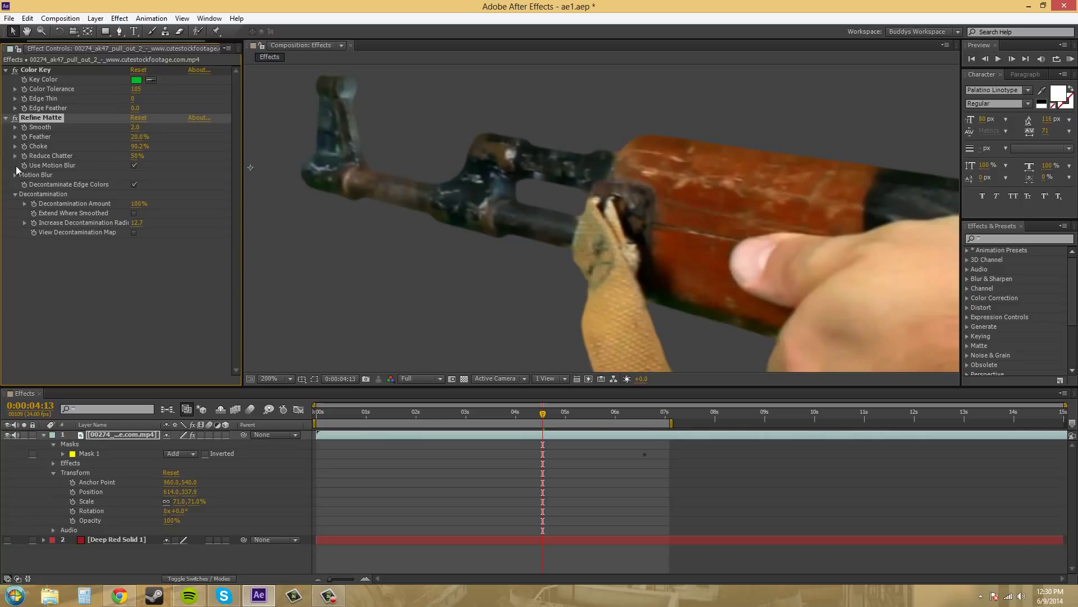
# - Toggle Refine Matte off and on to compare fringes, then turn on View Decontamination Map
pyautogui.click(14, 118)
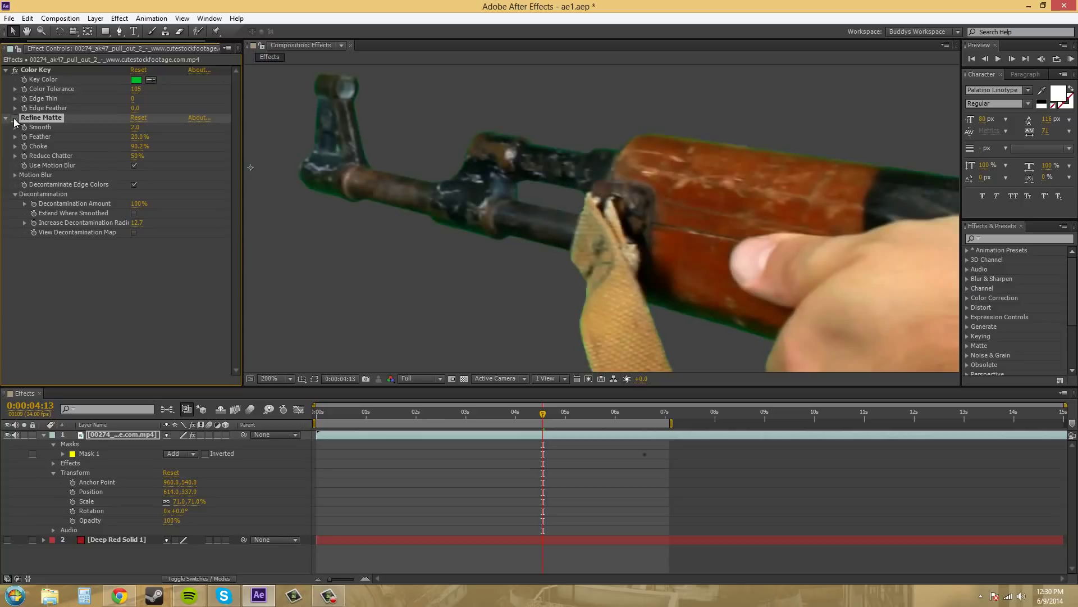
pyautogui.click(15, 117)
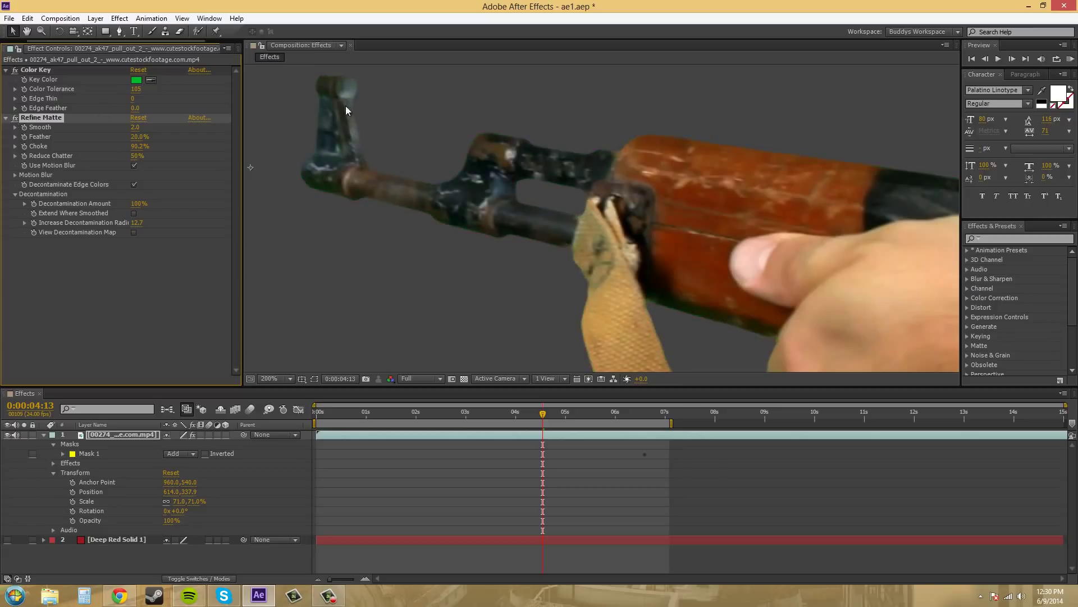
pyautogui.click(133, 232)
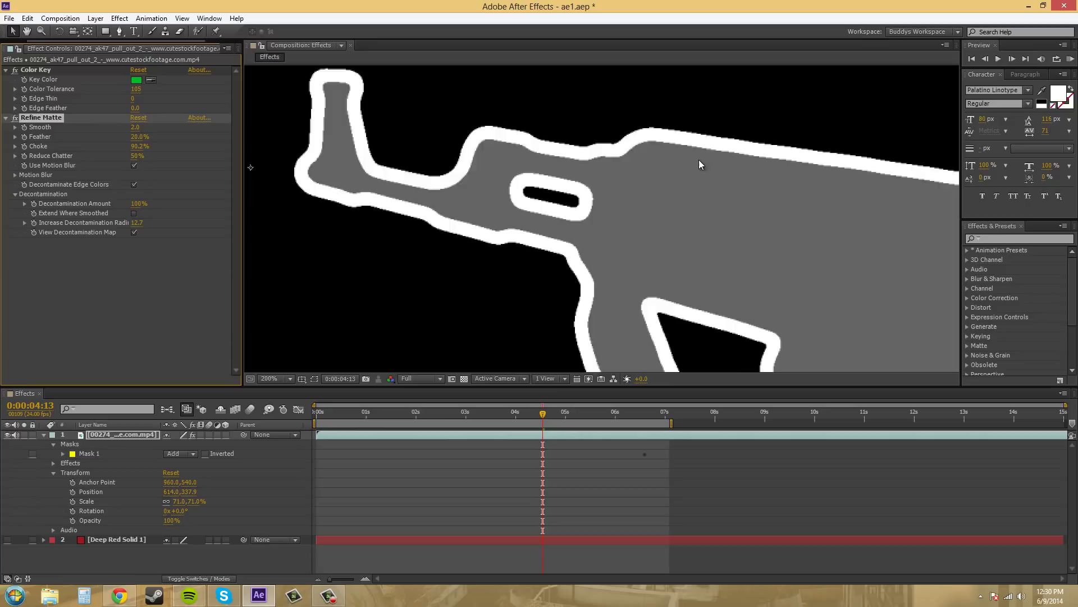
# - Set Increase Decontamination Radius to 6.0, pan to the gun, and turn off View Decontamination Map
pyautogui.scroll(-3, 719, 186)
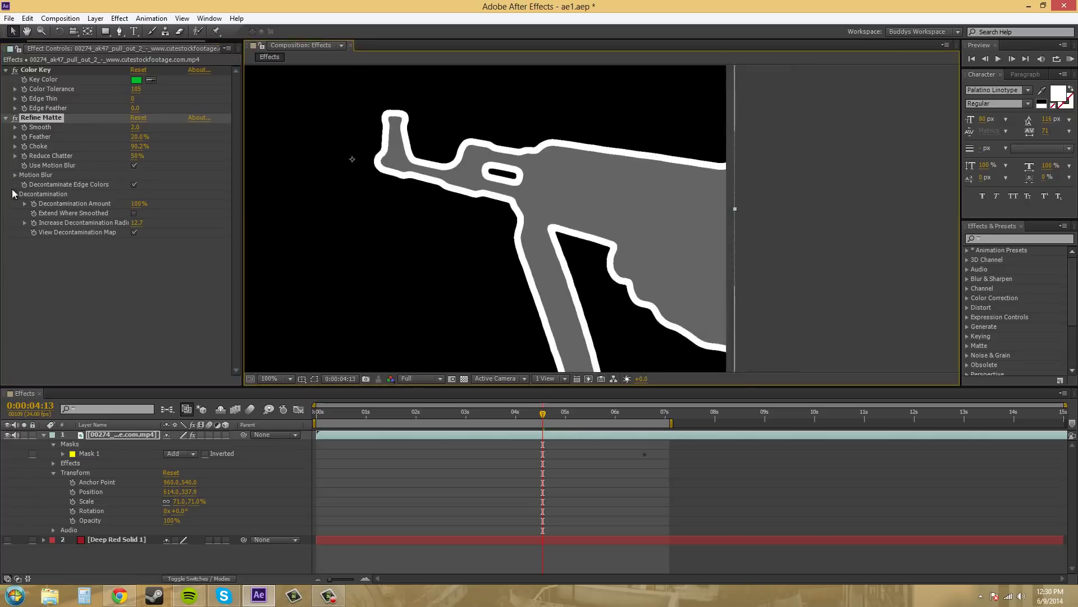
pyautogui.click(138, 222)
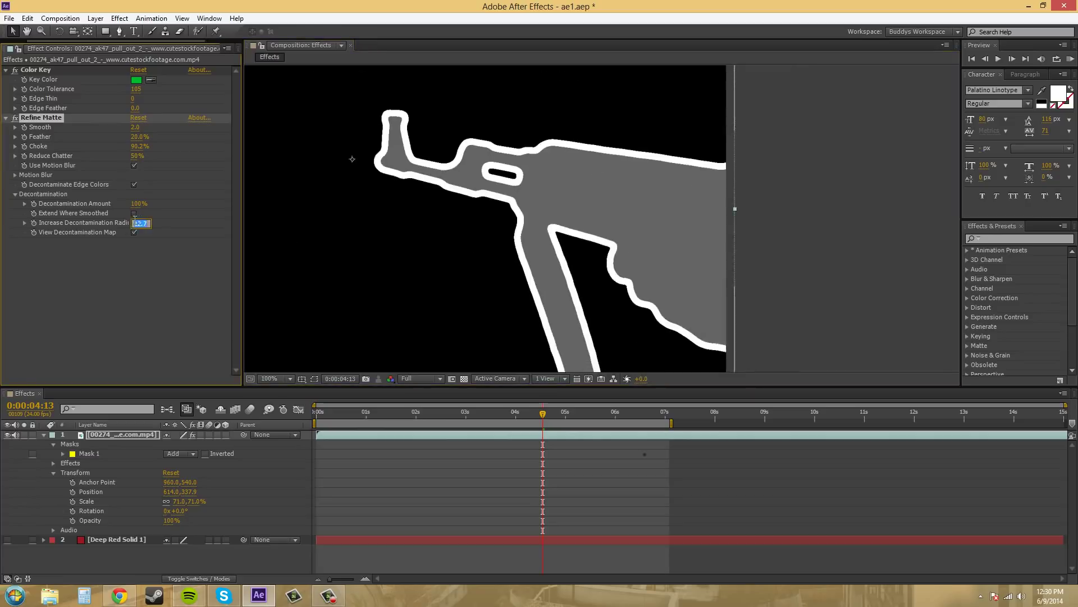
pyautogui.click(157, 337)
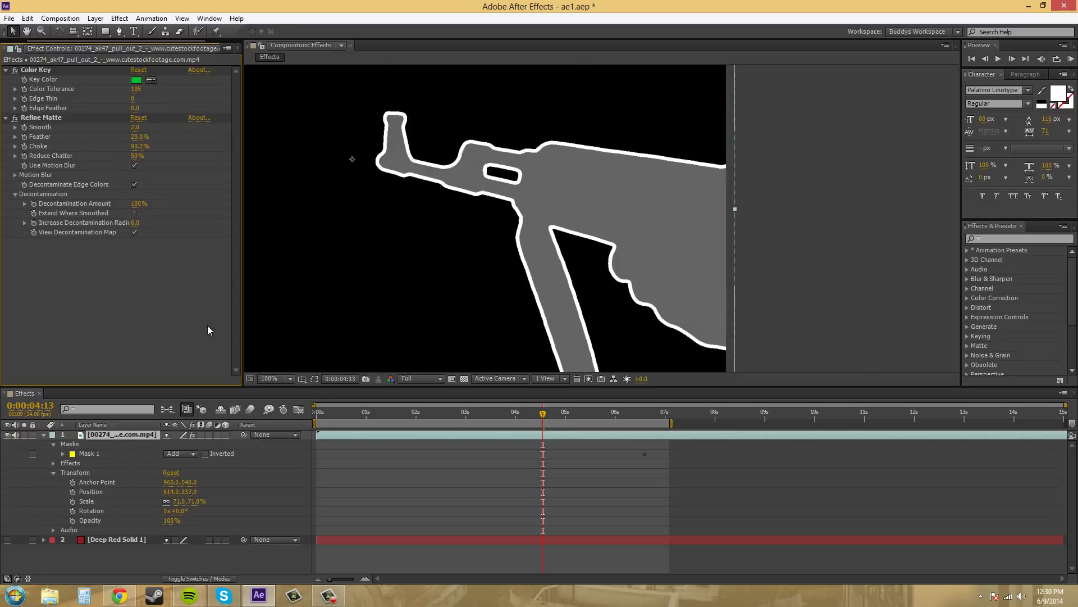
pyautogui.scroll(2, 396, 153)
pyautogui.moveTo(396, 153); pyautogui.dragTo(585, 240)
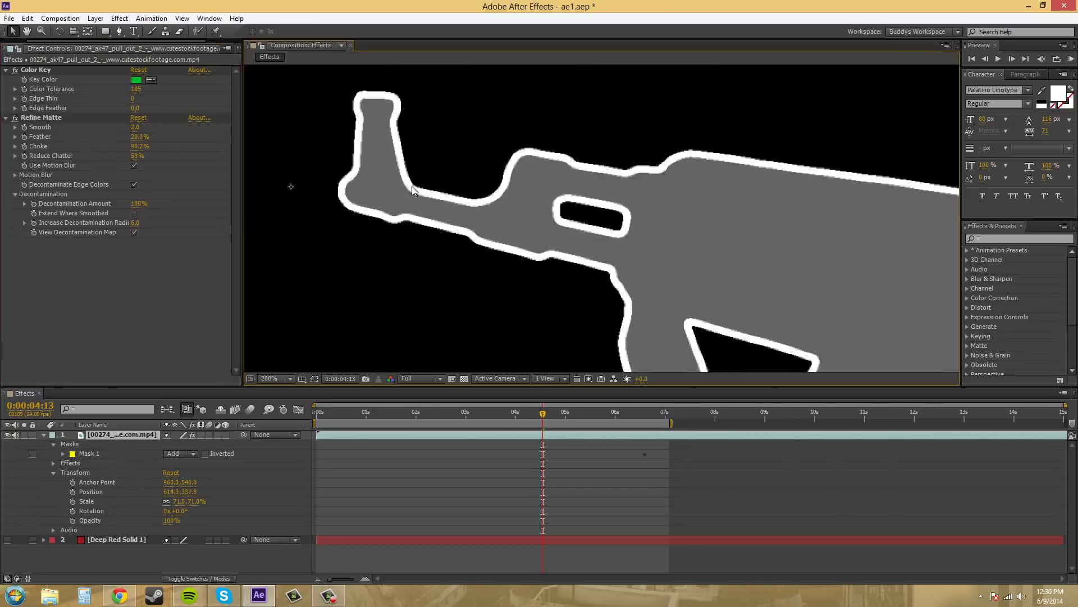
pyautogui.click(133, 232)
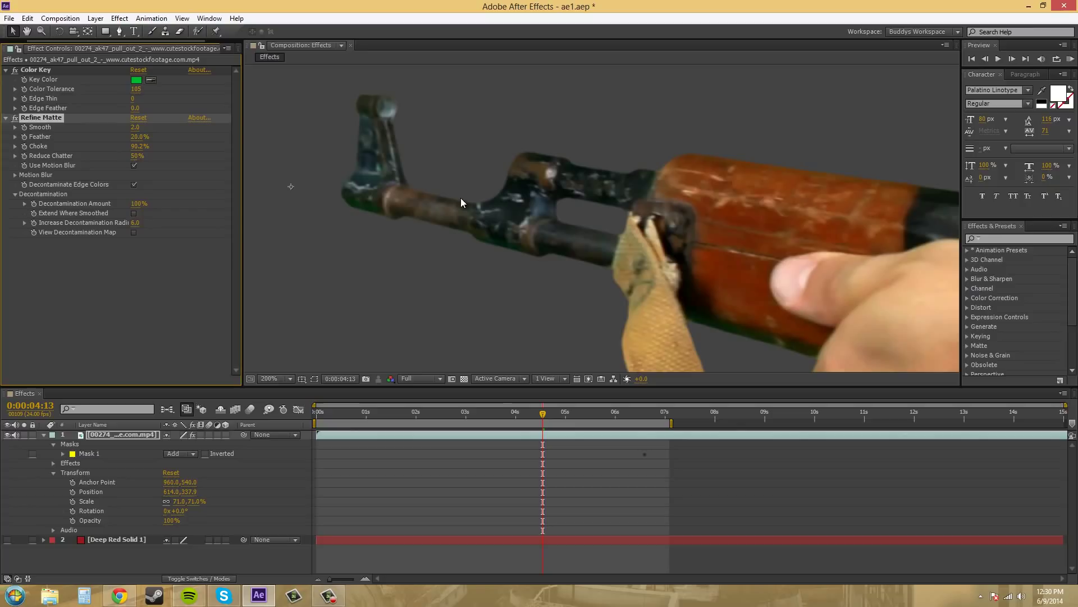
pyautogui.click(134, 213)
pyautogui.click(133, 213)
pyautogui.scroll(-1, 485, 126)
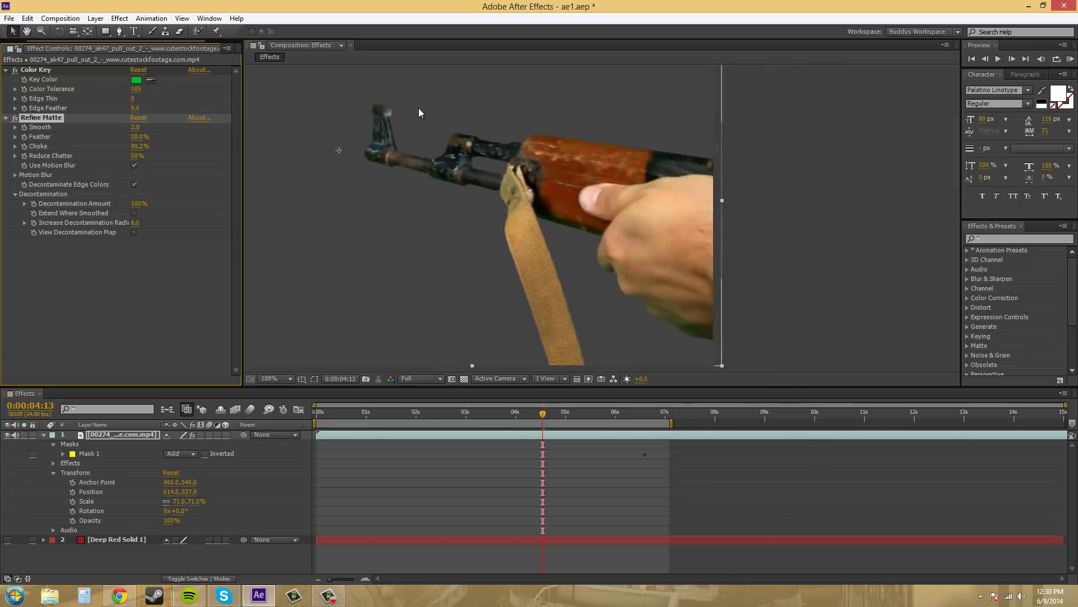
pyautogui.click(611, 304)
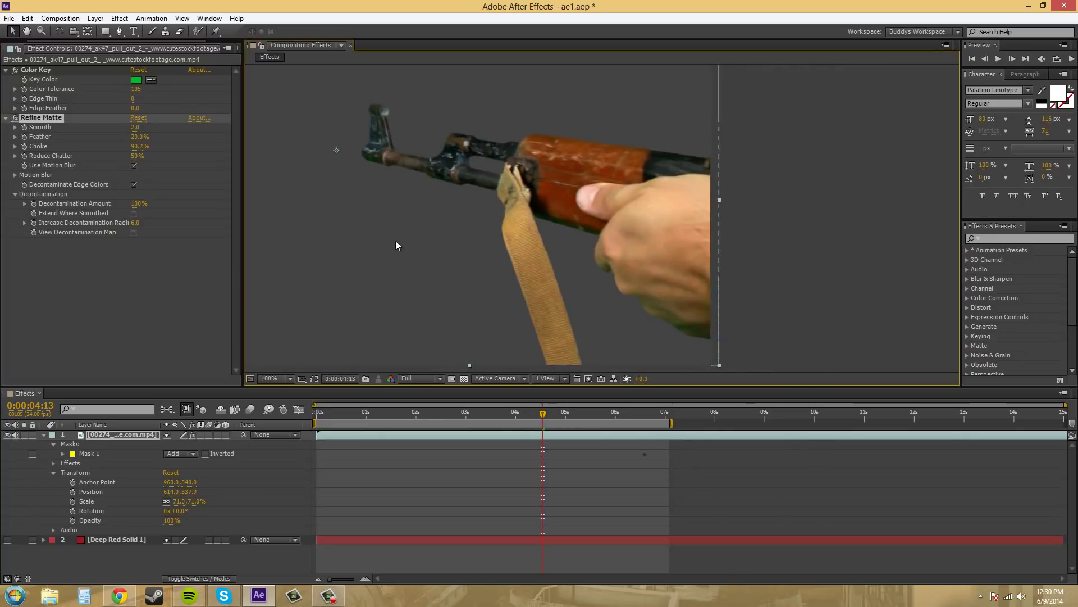
pyautogui.moveTo(361, 229); pyautogui.dragTo(382, 250)
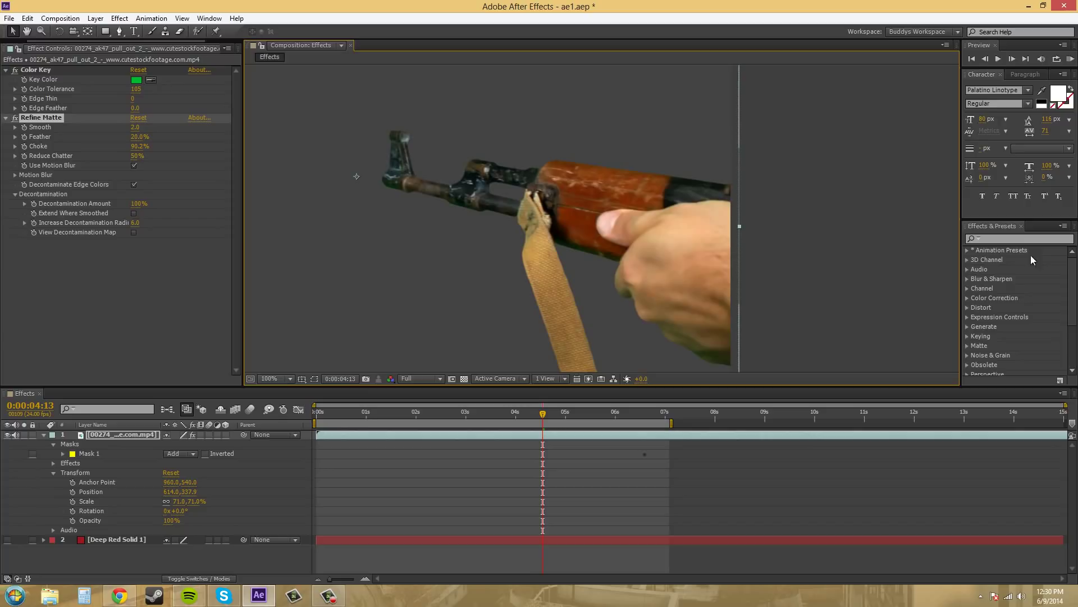
# - Search Effects & Presets for 'spill' and apply Spill Suppressor to the AK-47 rifle layer
pyautogui.click(1021, 237)
pyautogui.write('spill')
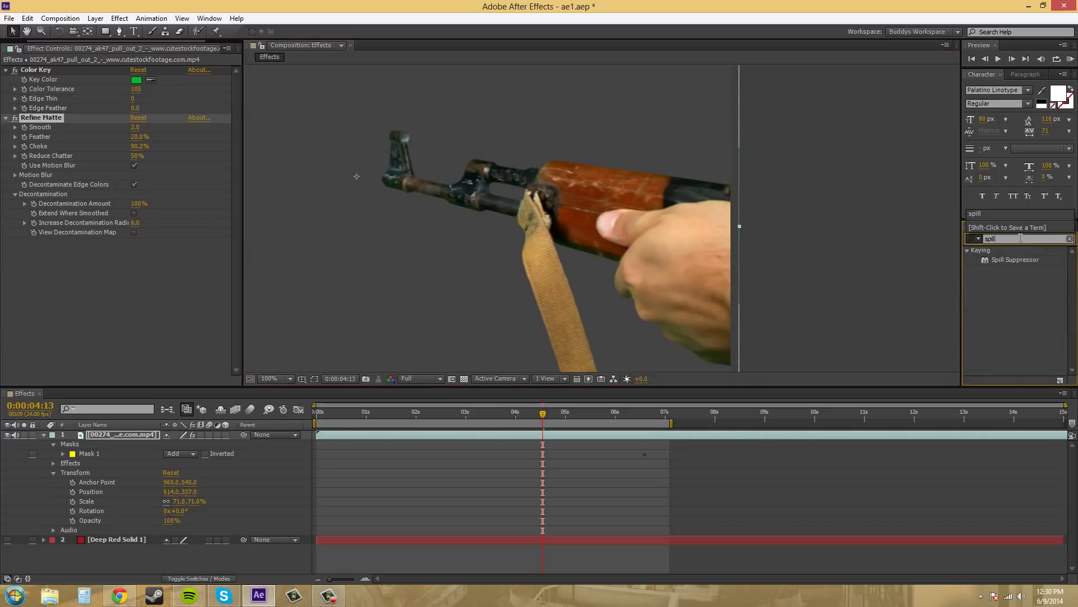
pyautogui.moveTo(1003, 258); pyautogui.dragTo(80, 301)
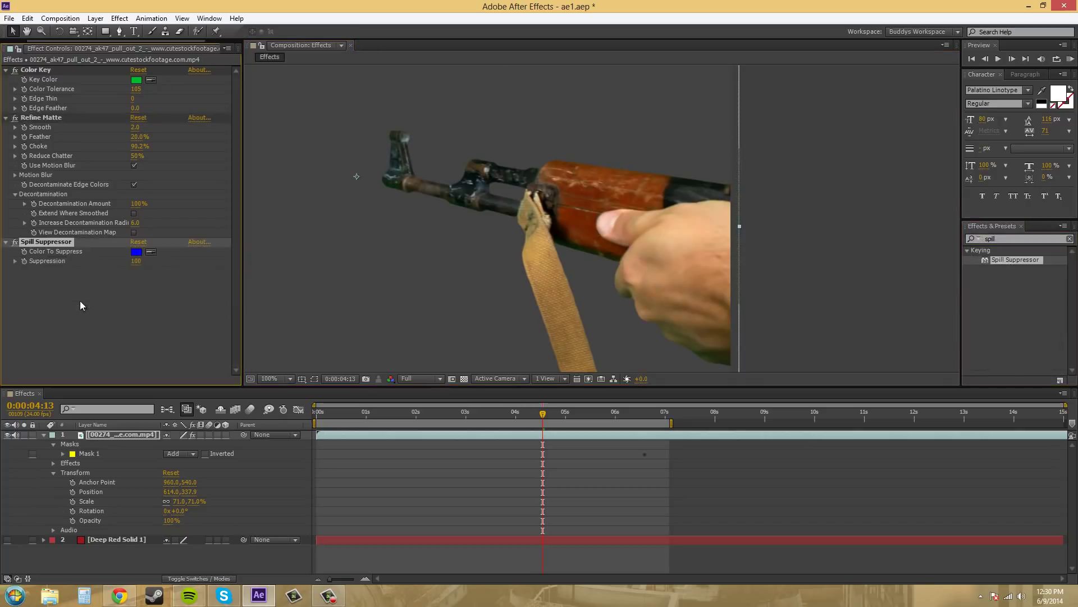
# - Set Color To Suppress to the keyed green and check the spill around the front sight
pyautogui.click(139, 83)
pyautogui.scroll(2, 612, 291)
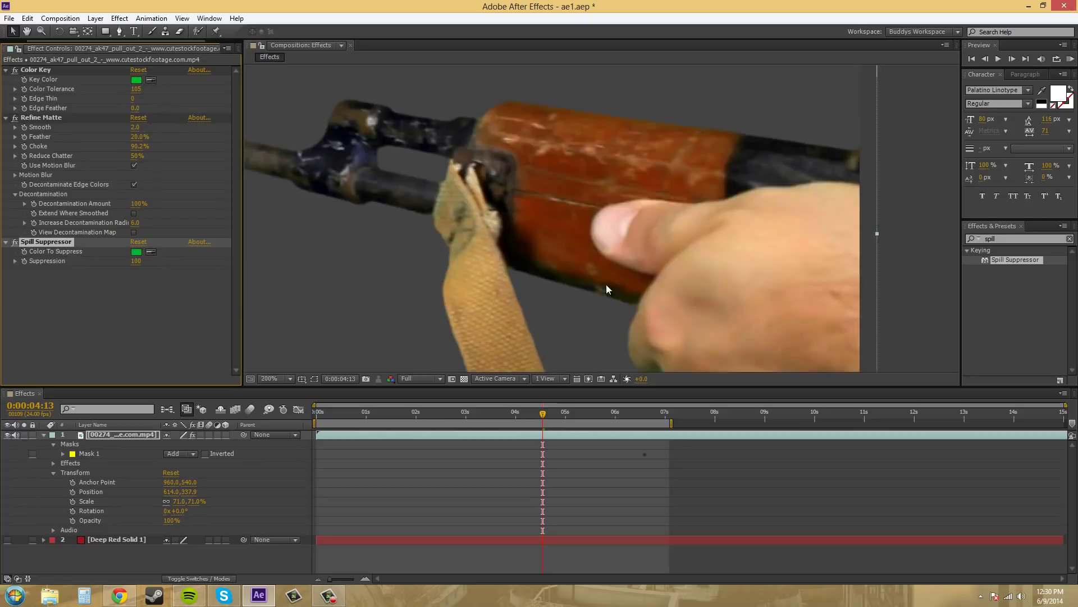
pyautogui.moveTo(425, 241); pyautogui.dragTo(550, 291)
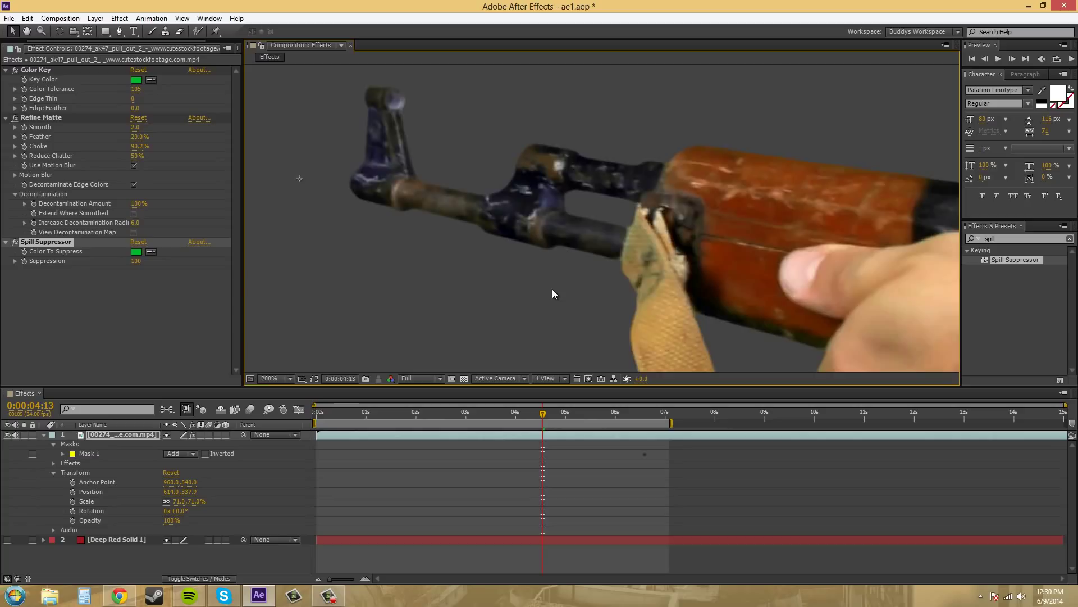
pyautogui.scroll(-1, 523, 284)
pyautogui.moveTo(621, 308); pyautogui.dragTo(551, 264)
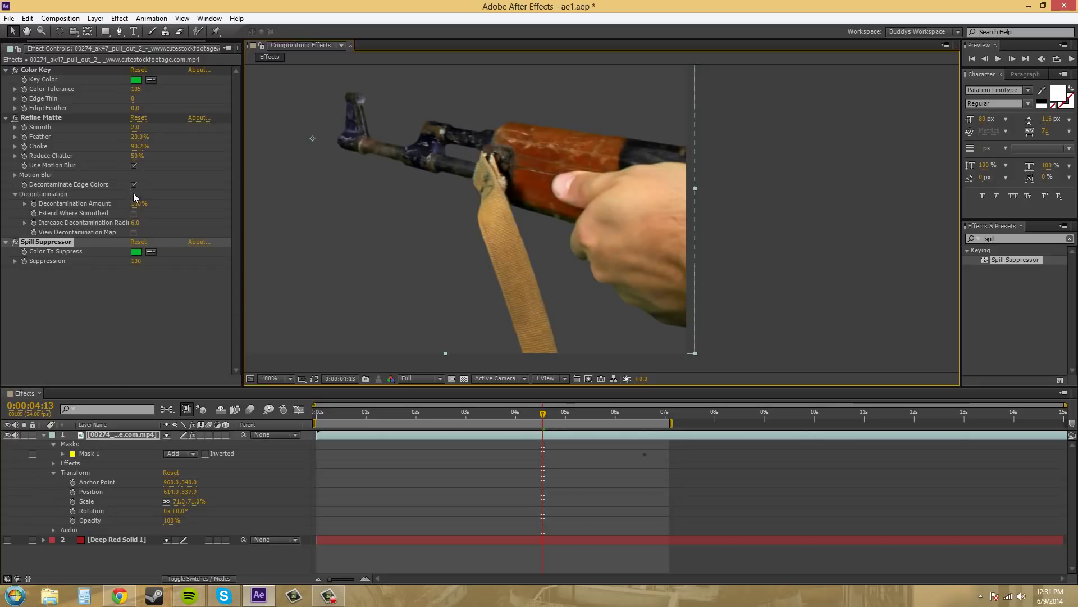
pyautogui.click(99, 310)
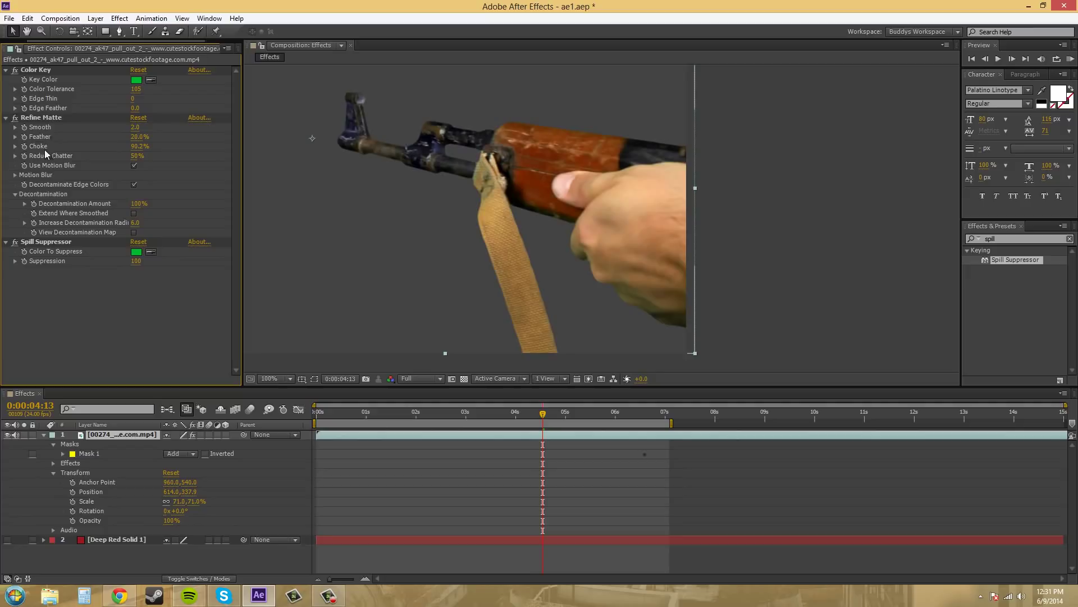